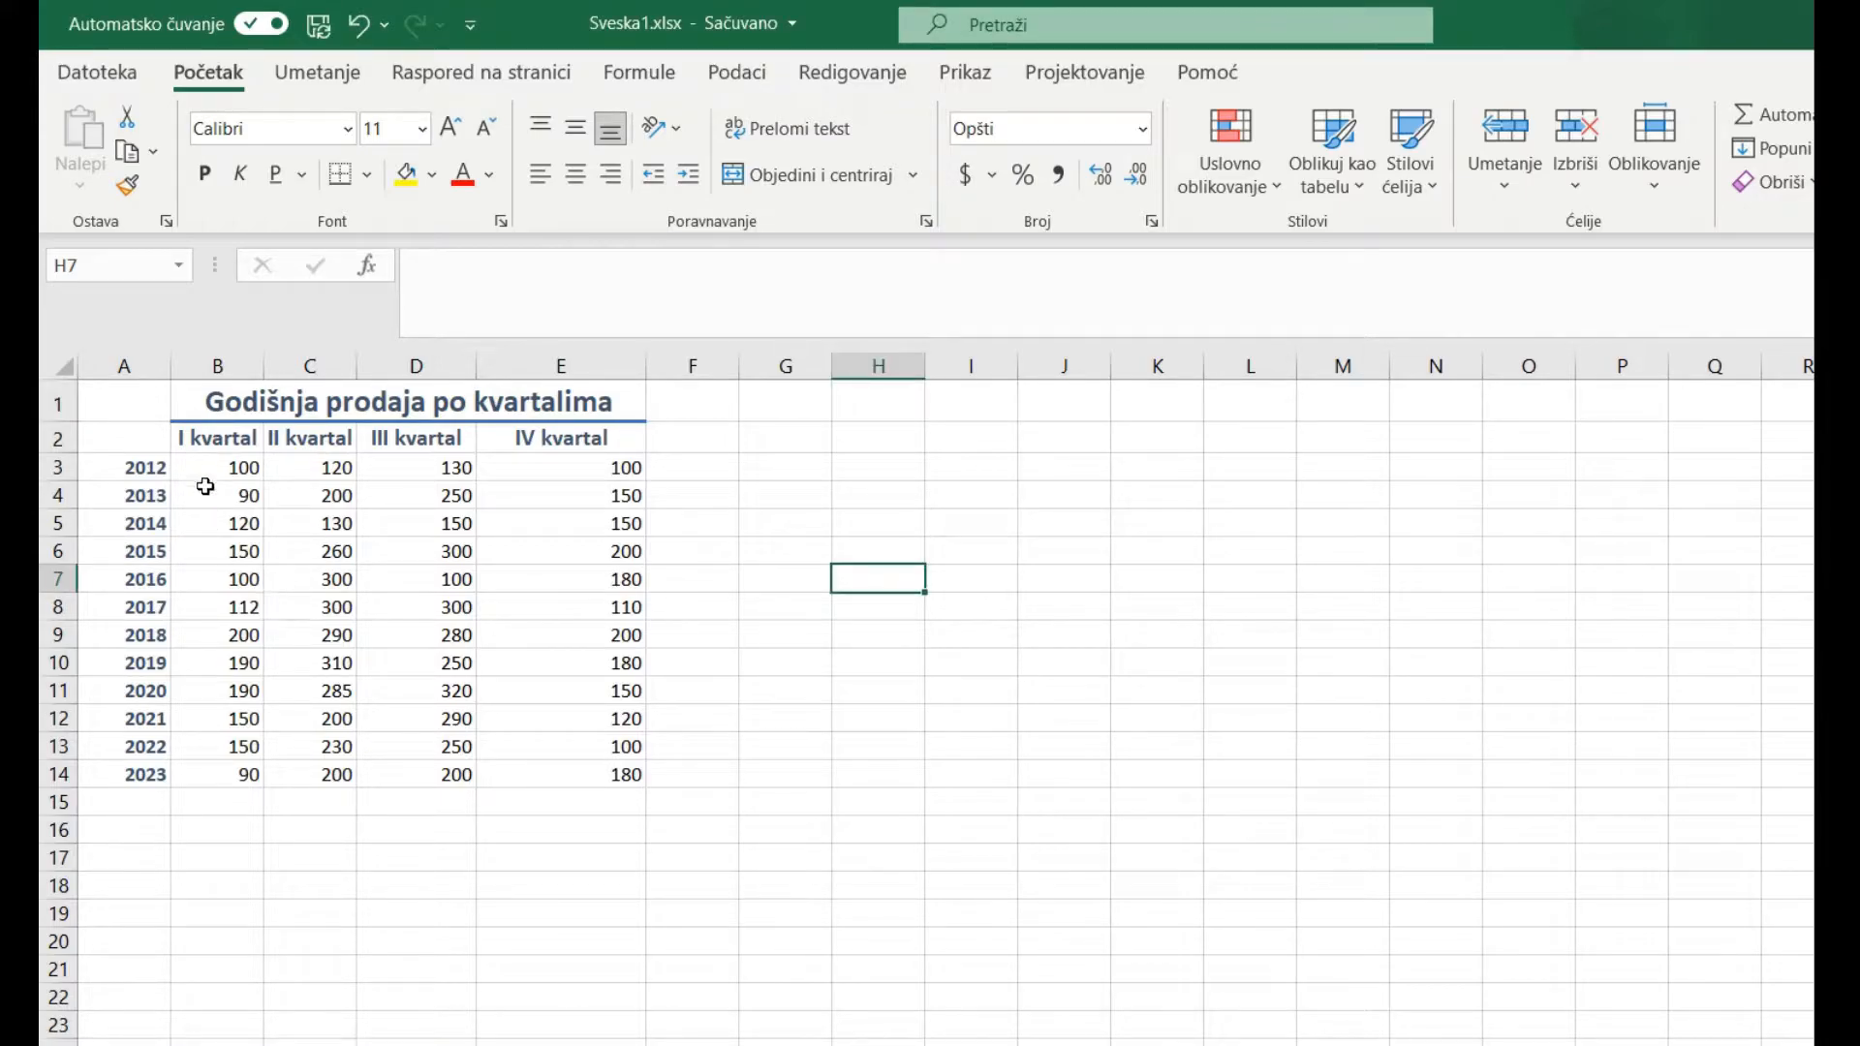
Examine the annual sales table, checking the title in B1 and the quarterly figures in B3:E14.
left_click_drag(208, 469, 693, 766)
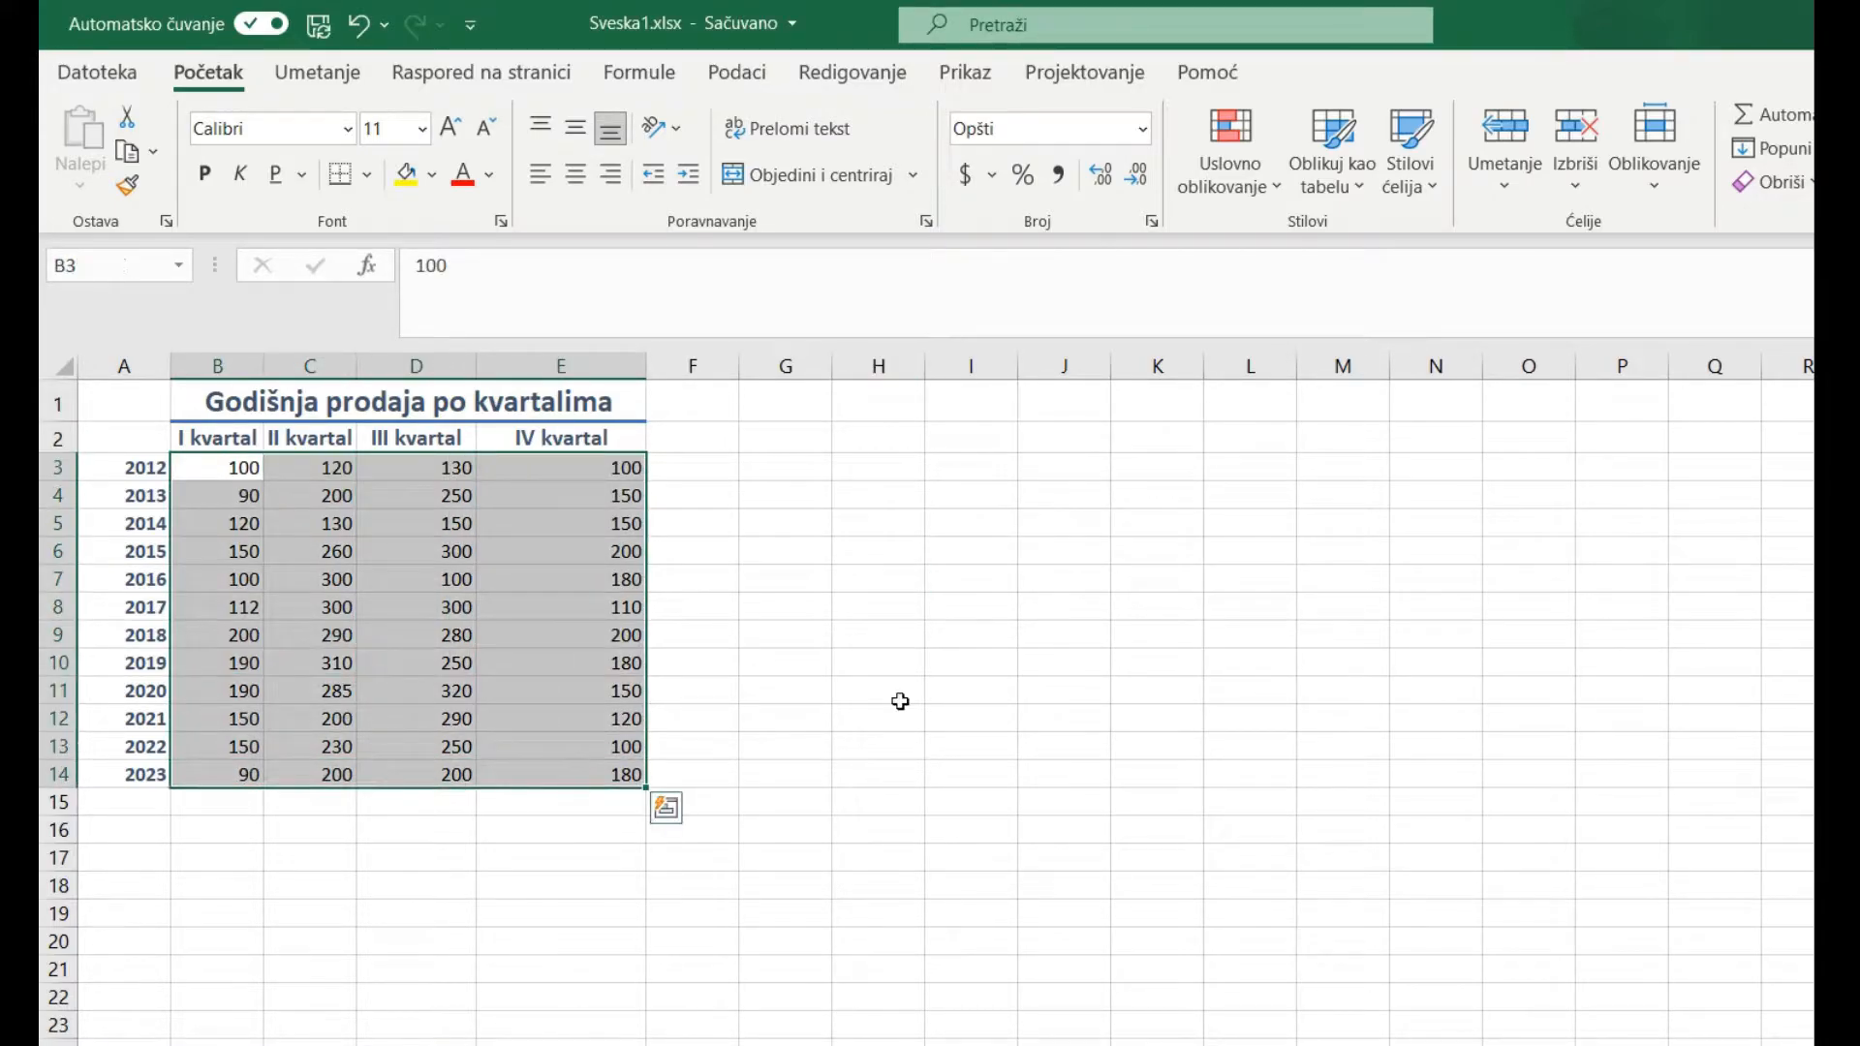
left_click(910, 655)
left_click(414, 408)
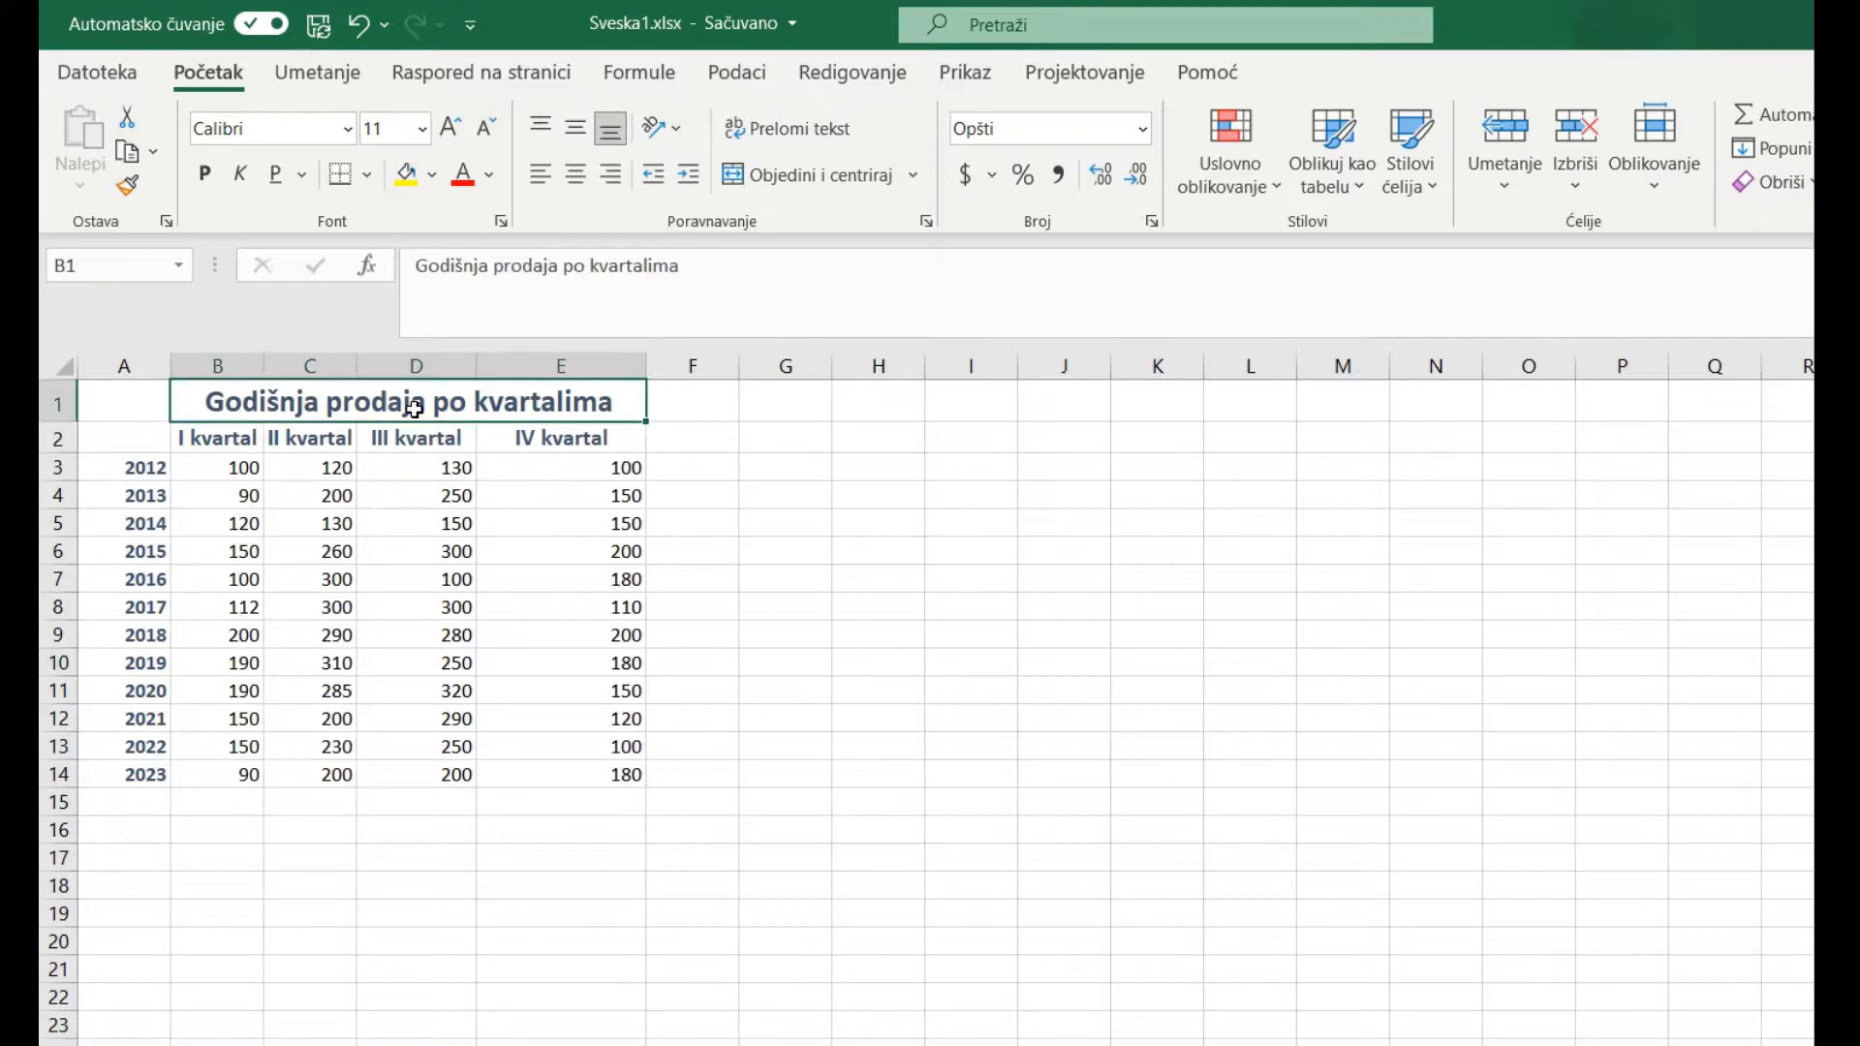
left_click(839, 725)
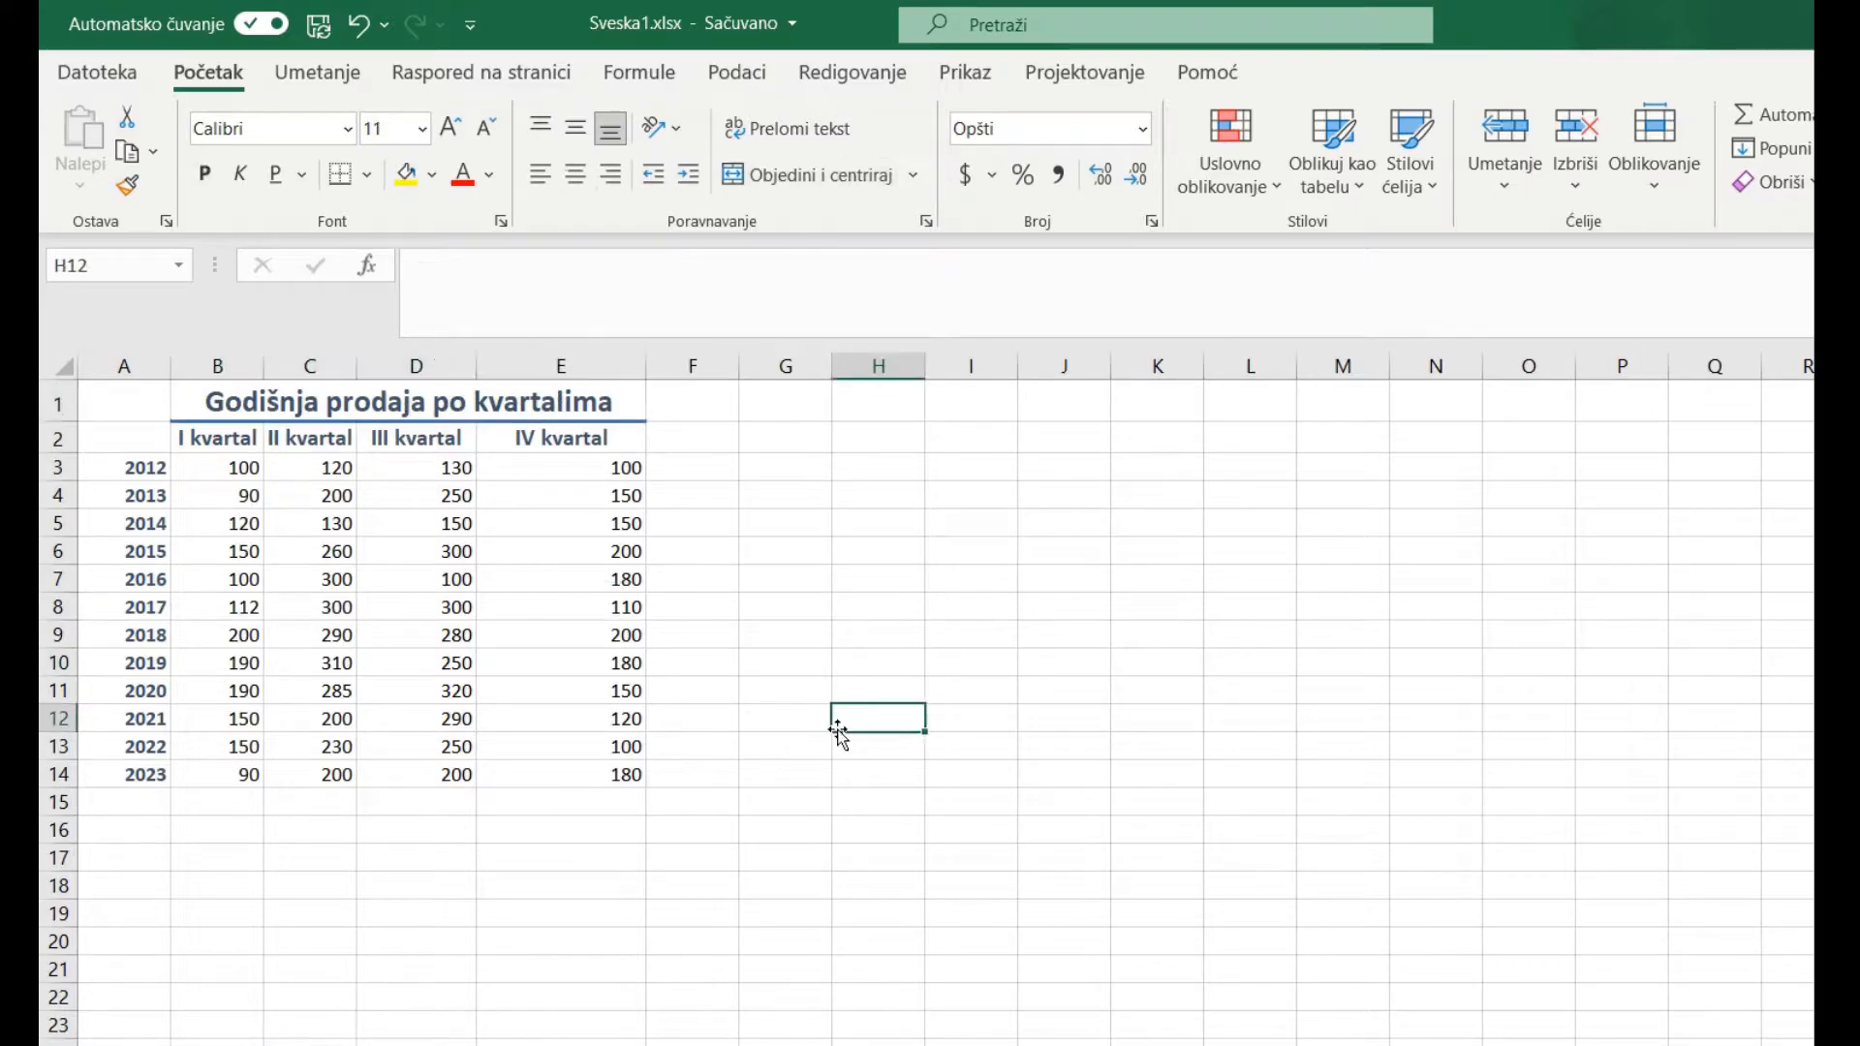
left_click_drag(199, 475, 620, 778)
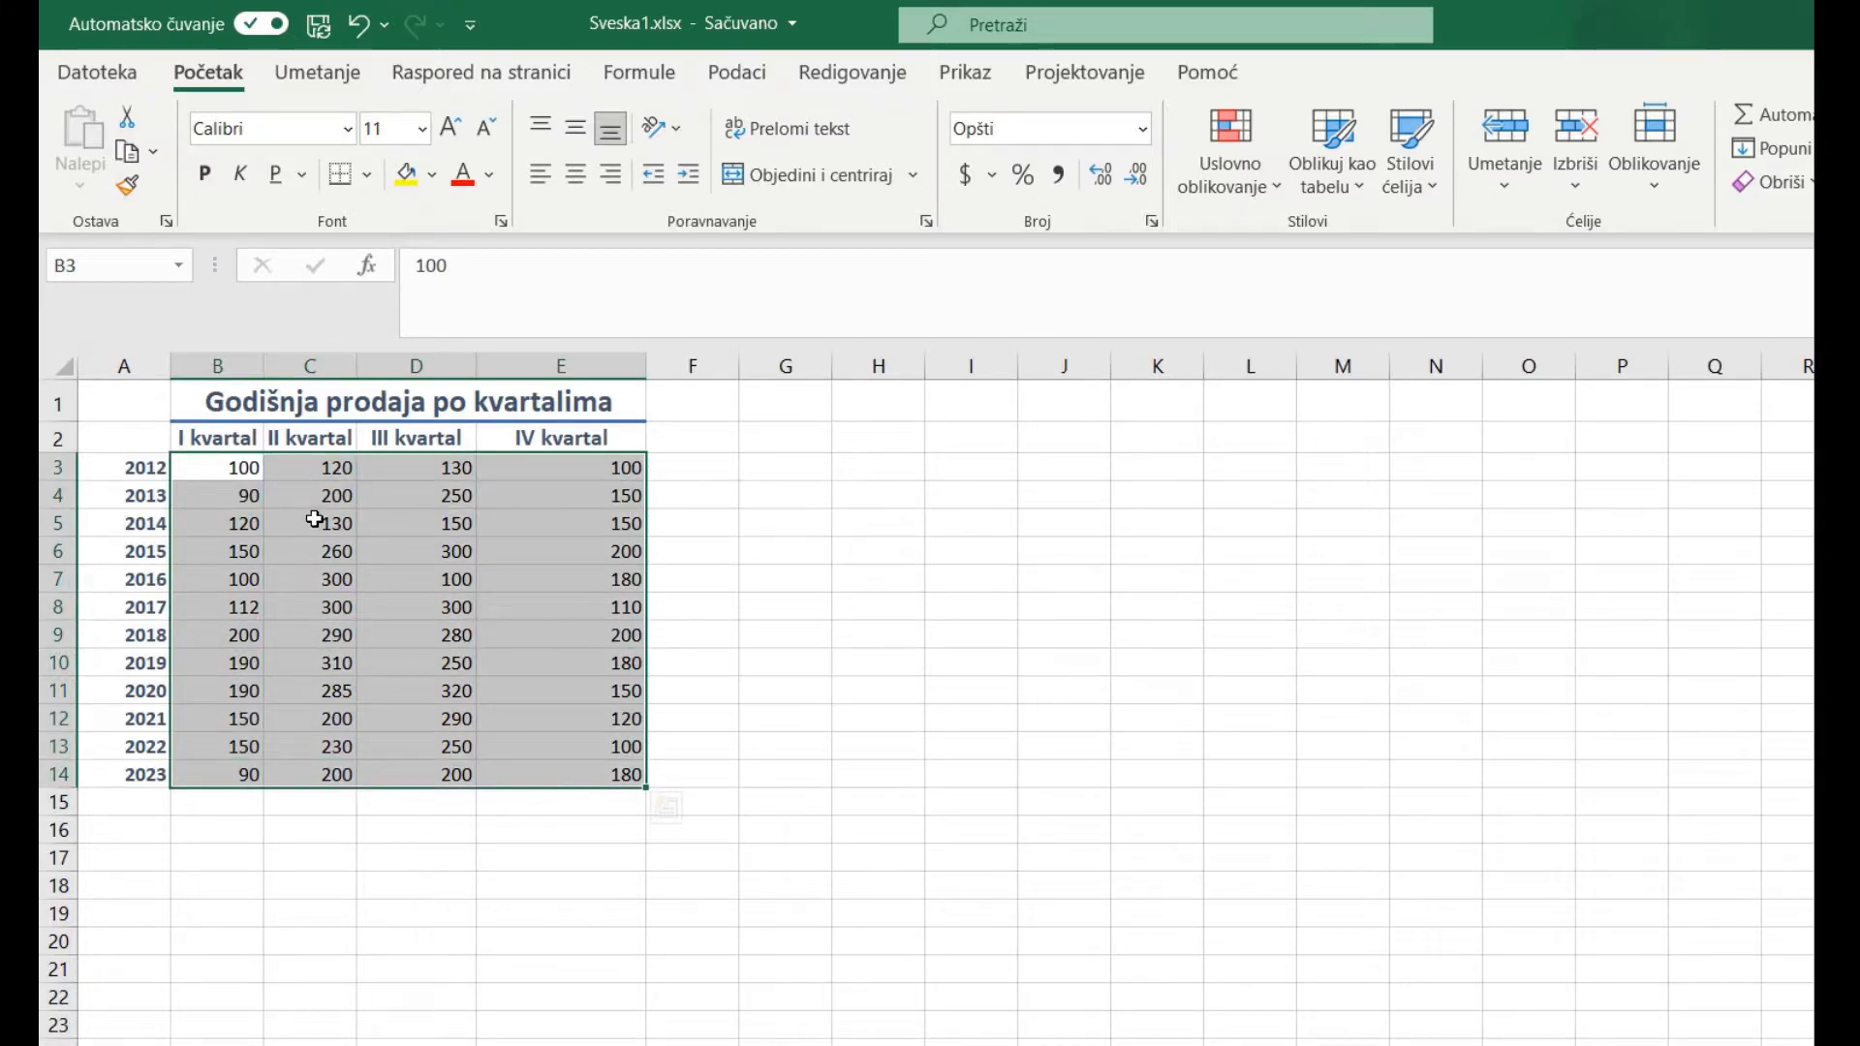
left_click(487, 911)
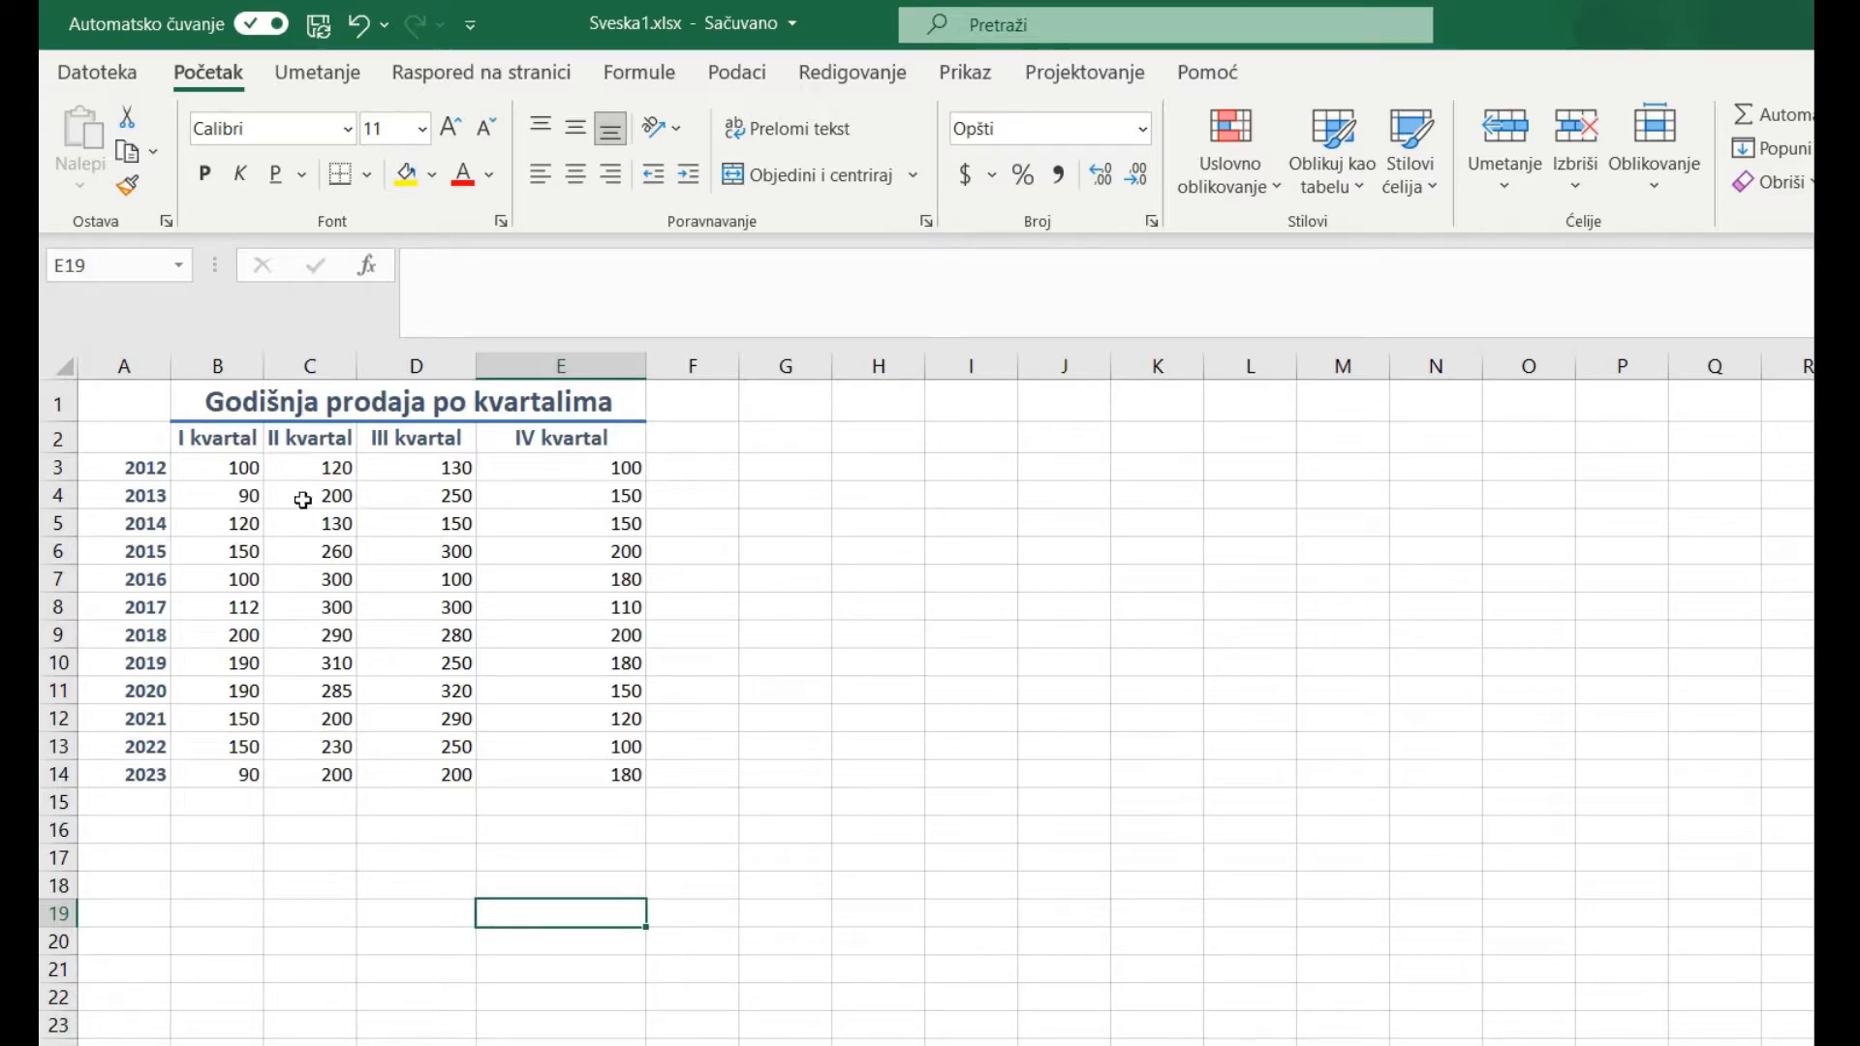
left_click(215, 475)
left_click_drag(215, 475, 610, 775)
left_click(1019, 754)
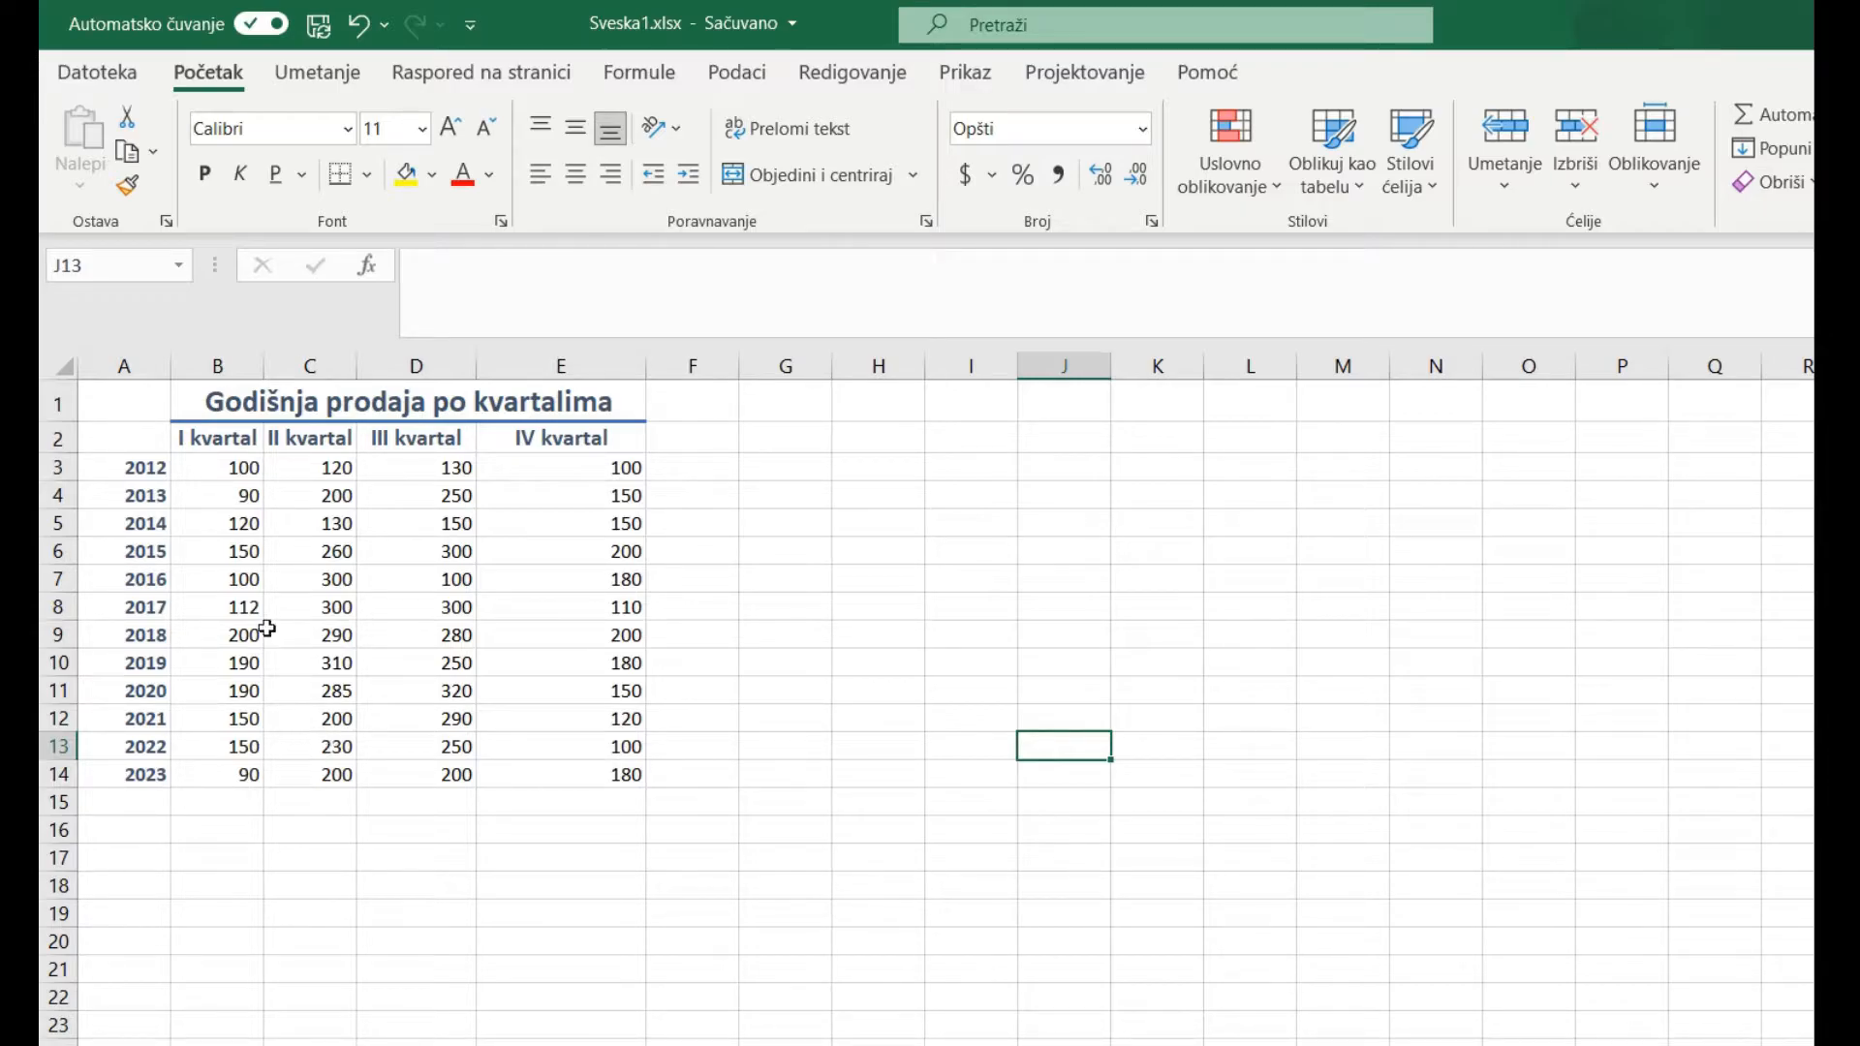
Apply the green-yellow two-colour scale as conditional formatting to the sales figures in B3:E14.
left_click_drag(219, 474, 570, 767)
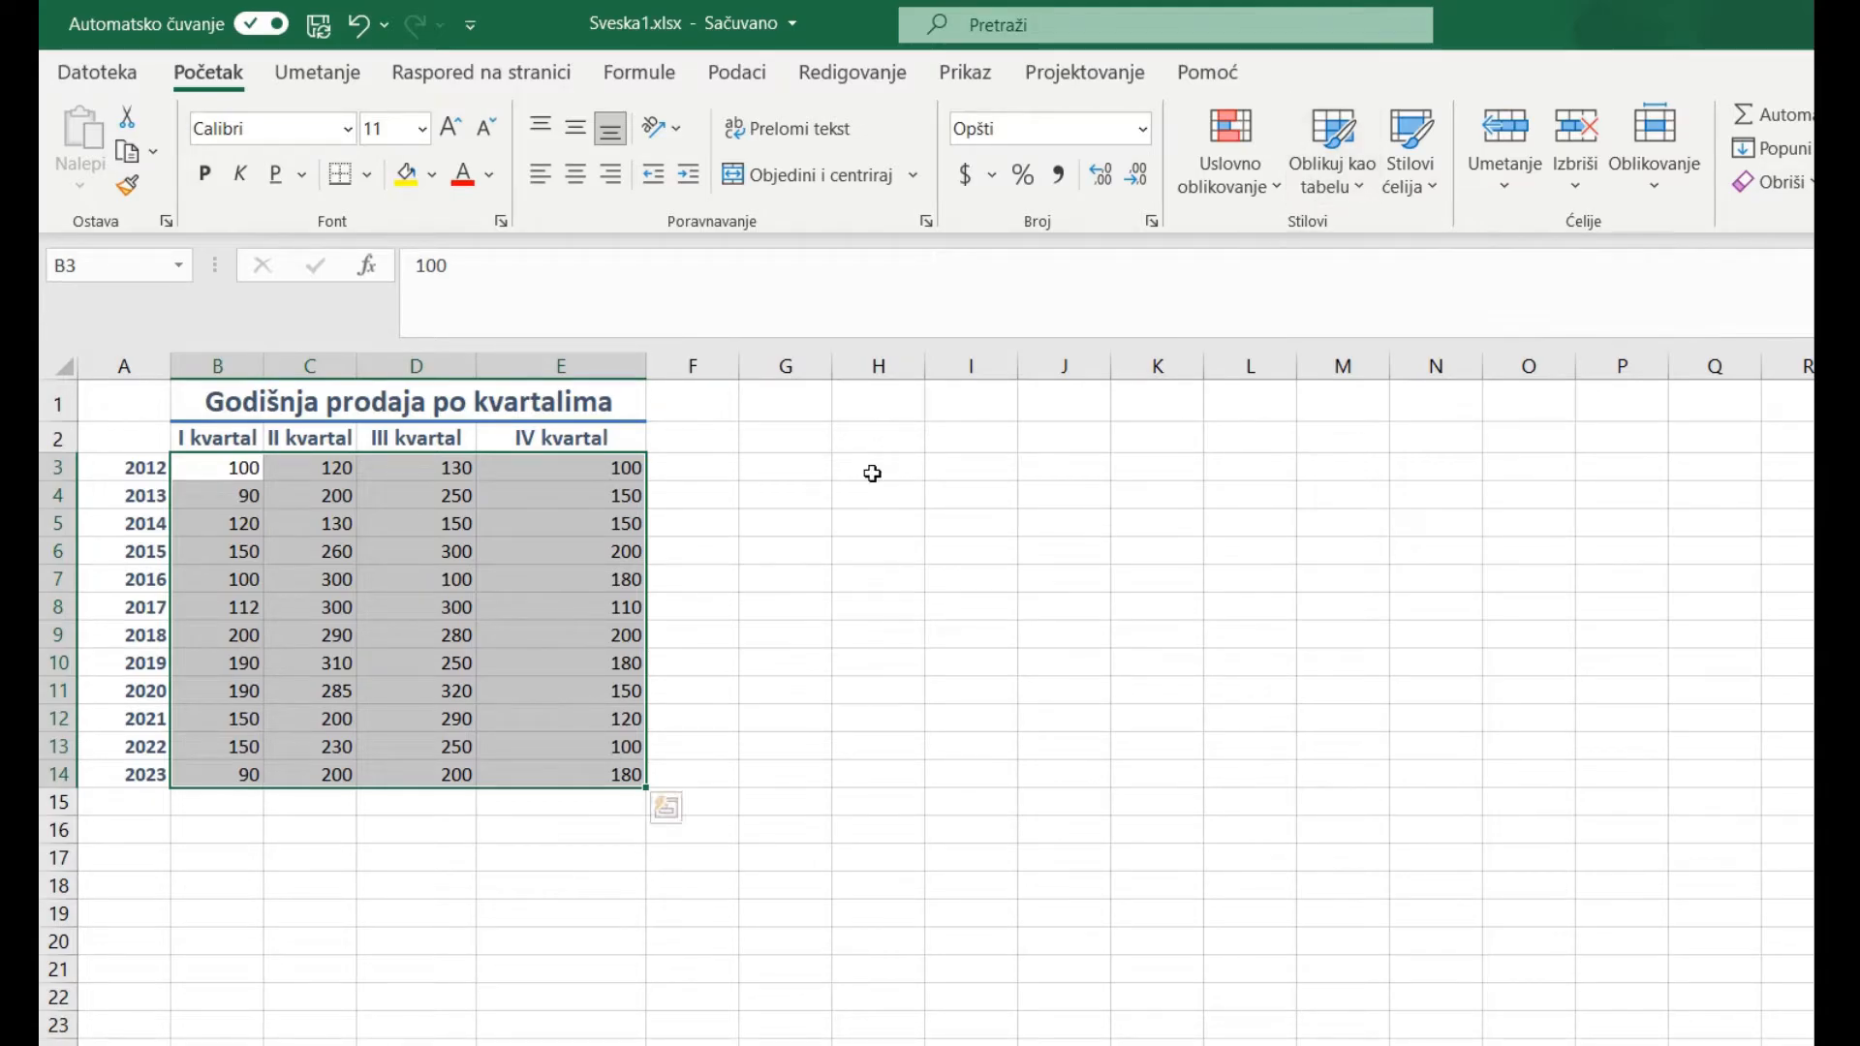
left_click(1207, 194)
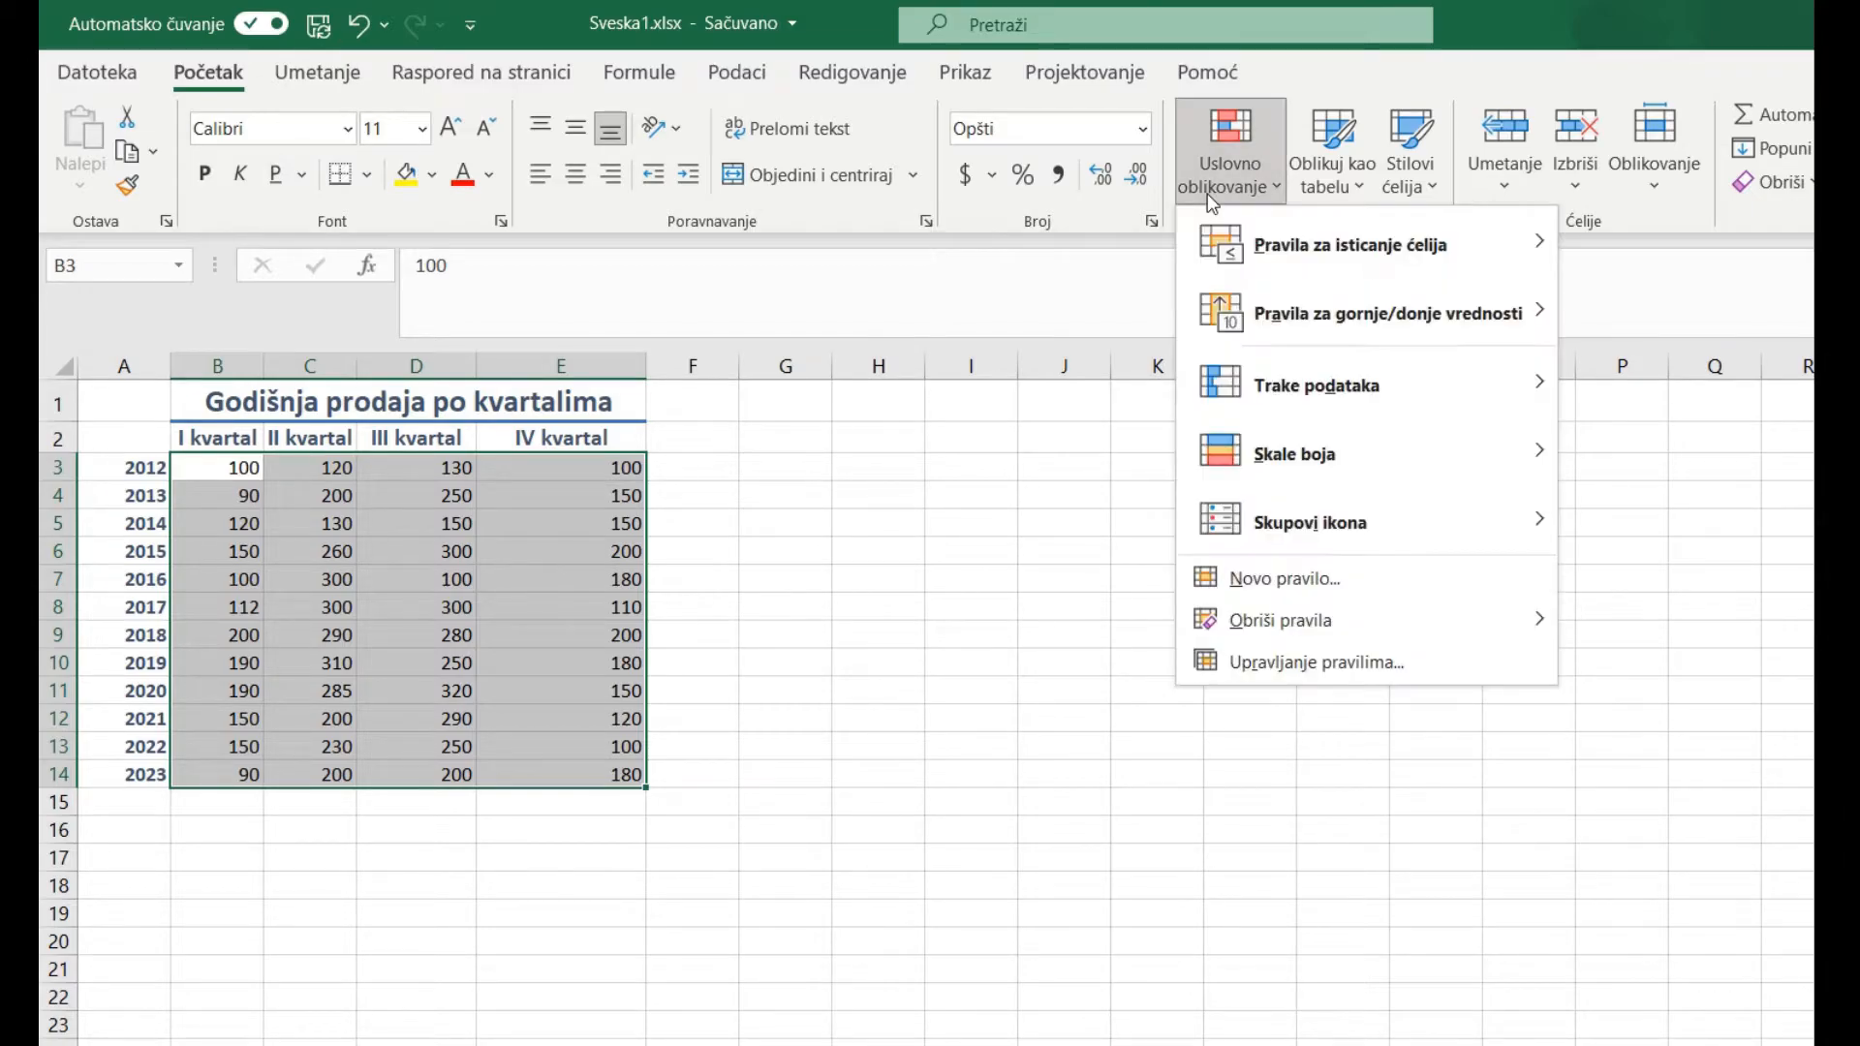
mouse_move(1270, 467)
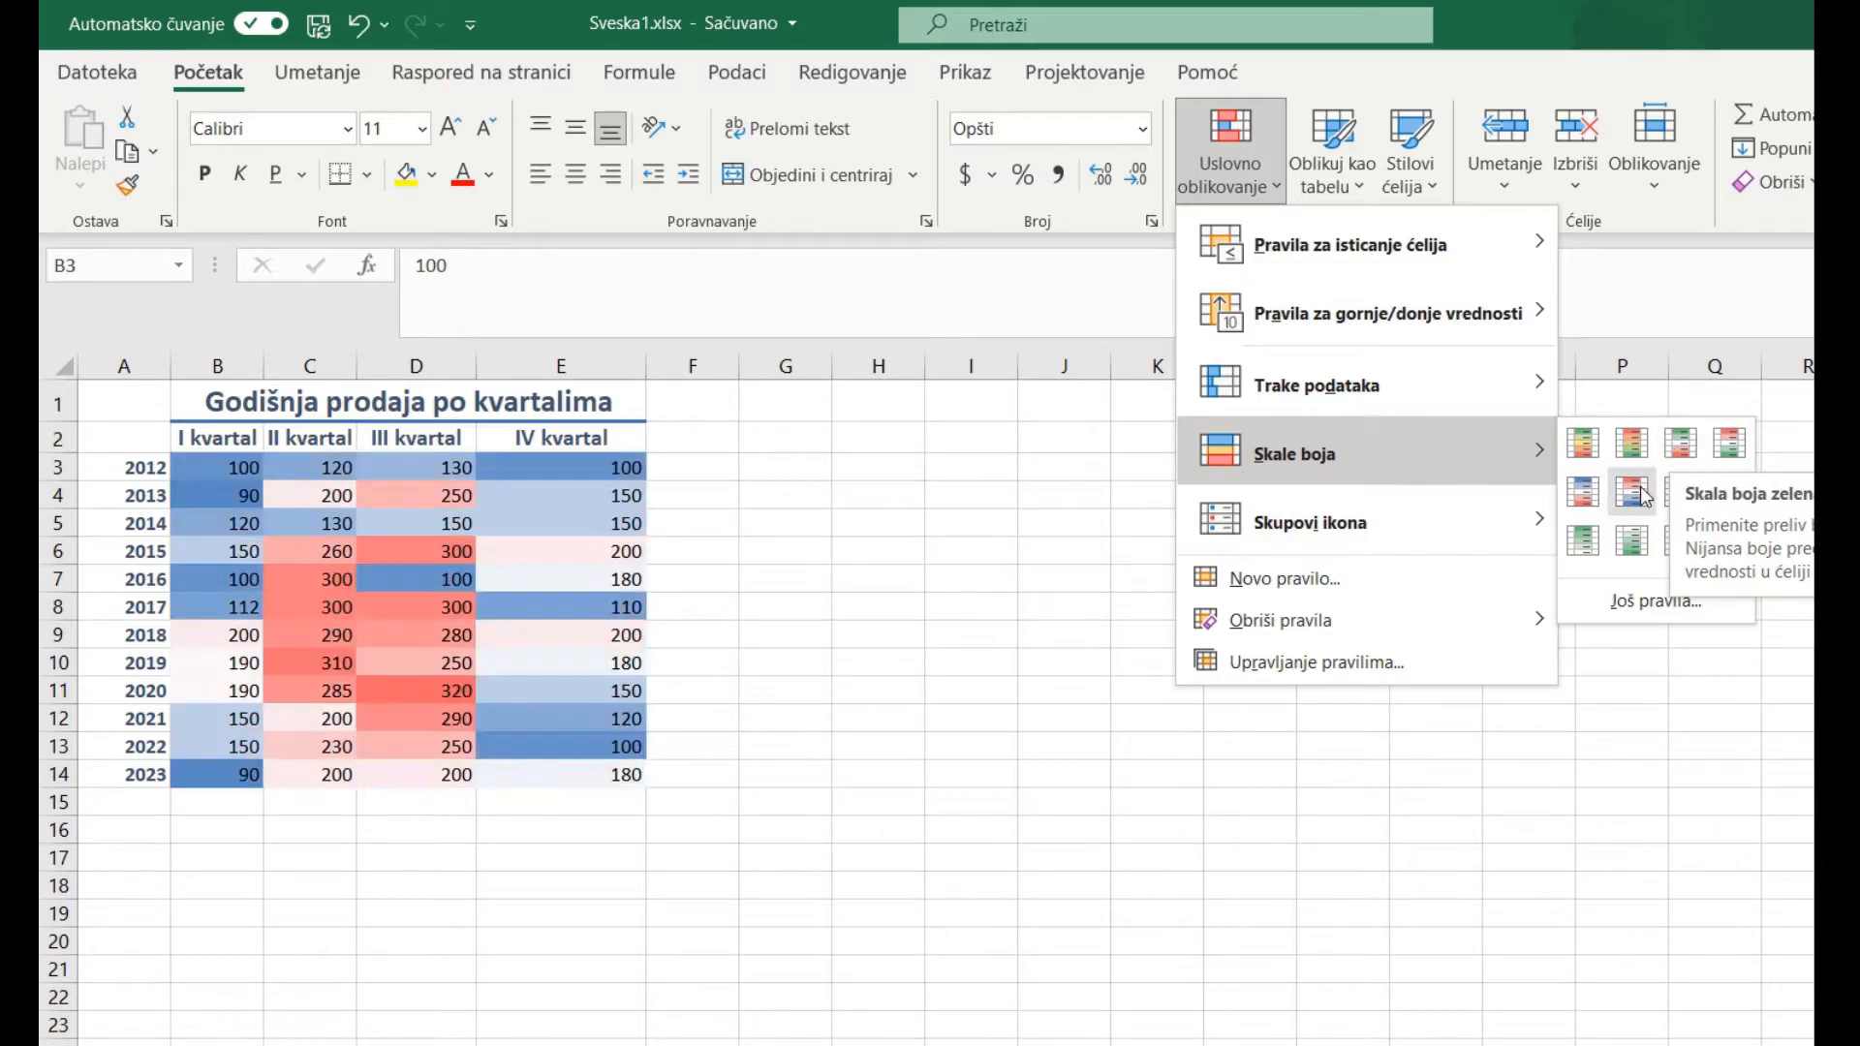
left_click(1665, 549)
left_click(323, 934)
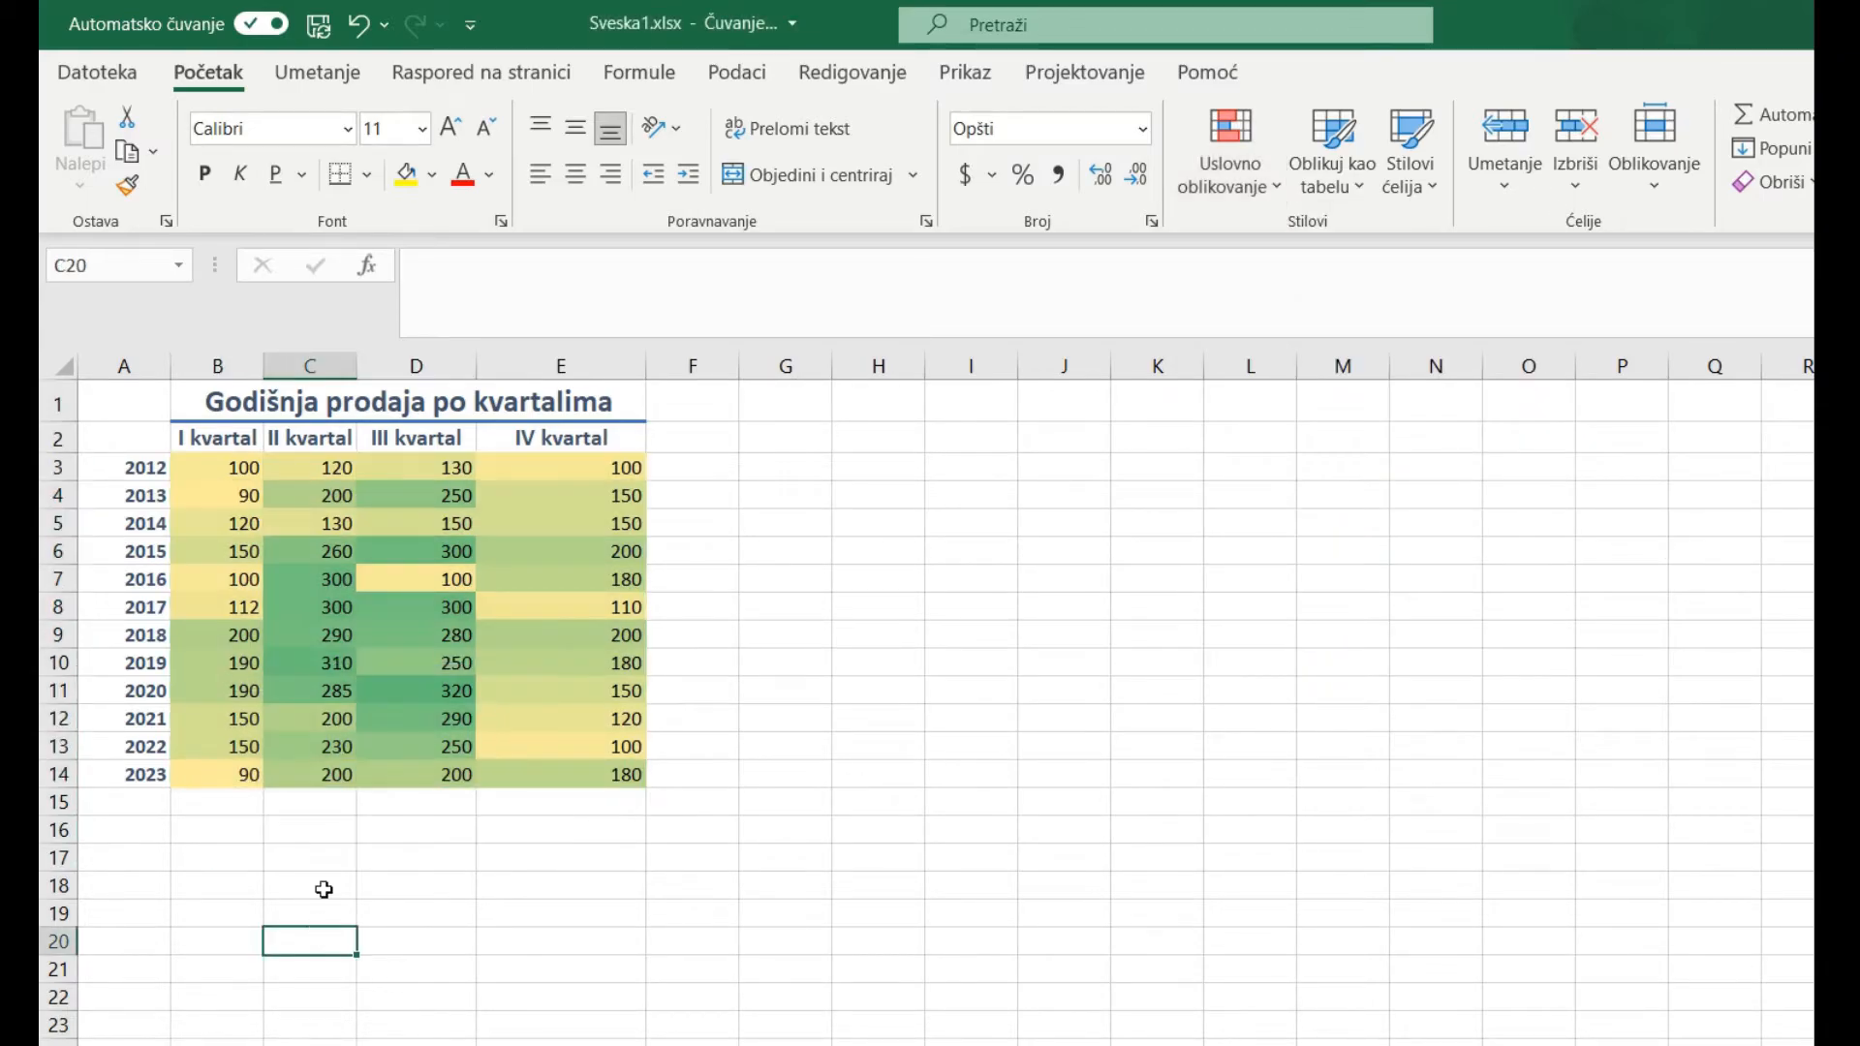
Compare the colour shading of individual high and low sales values across the quarters and years in B3:E14.
left_click(395, 560)
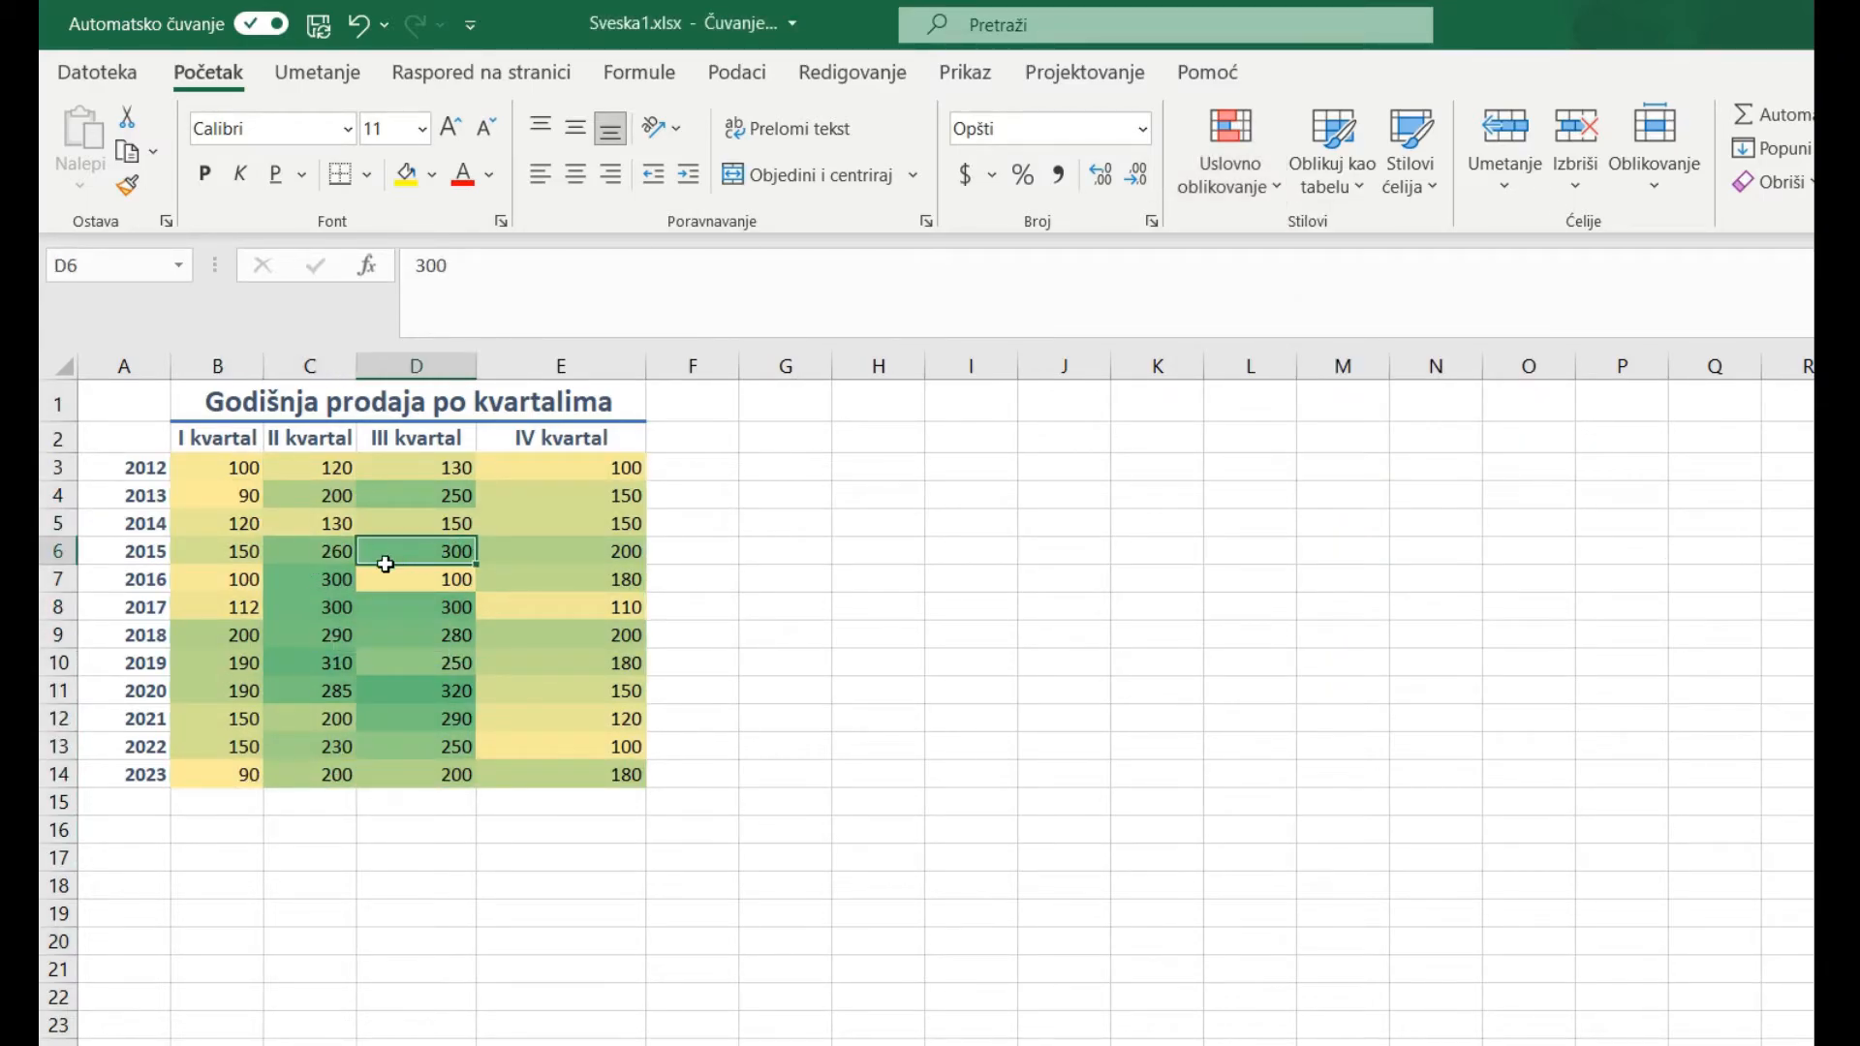
left_click_drag(395, 560, 329, 559)
left_click(422, 547)
left_click(593, 554)
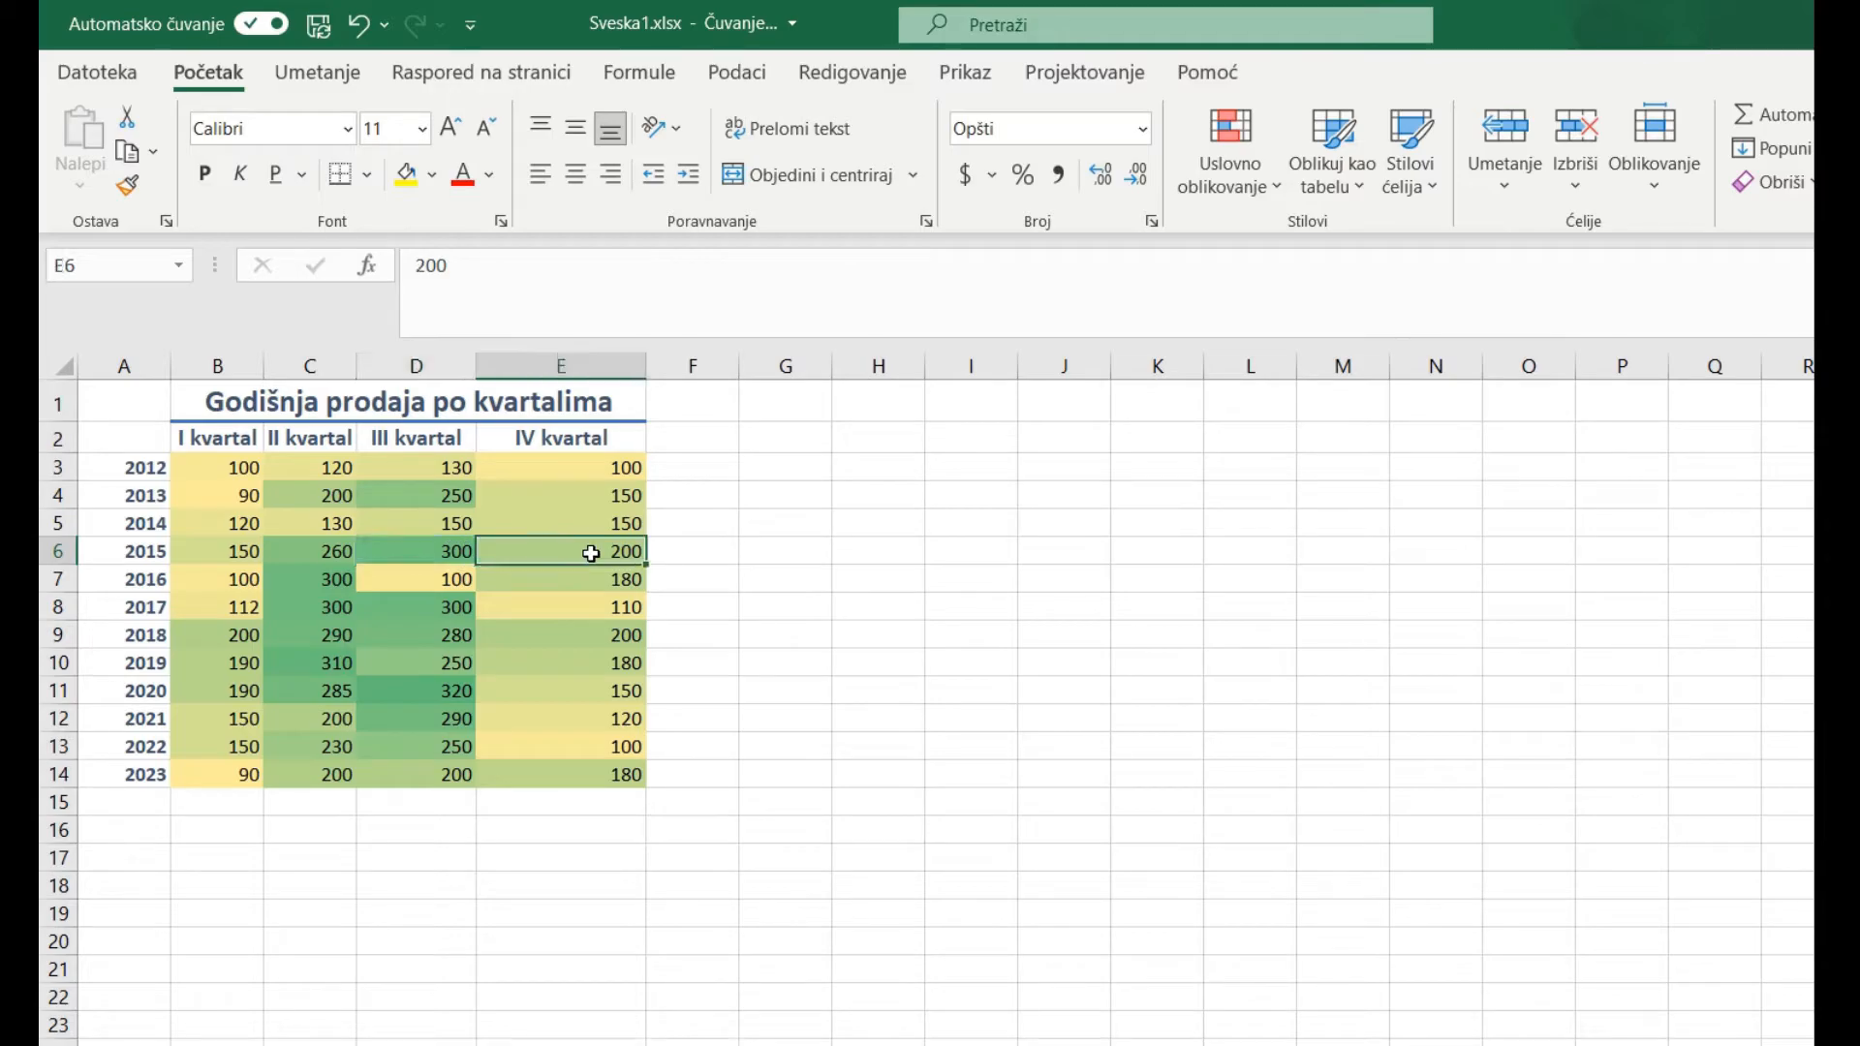
left_click(567, 497)
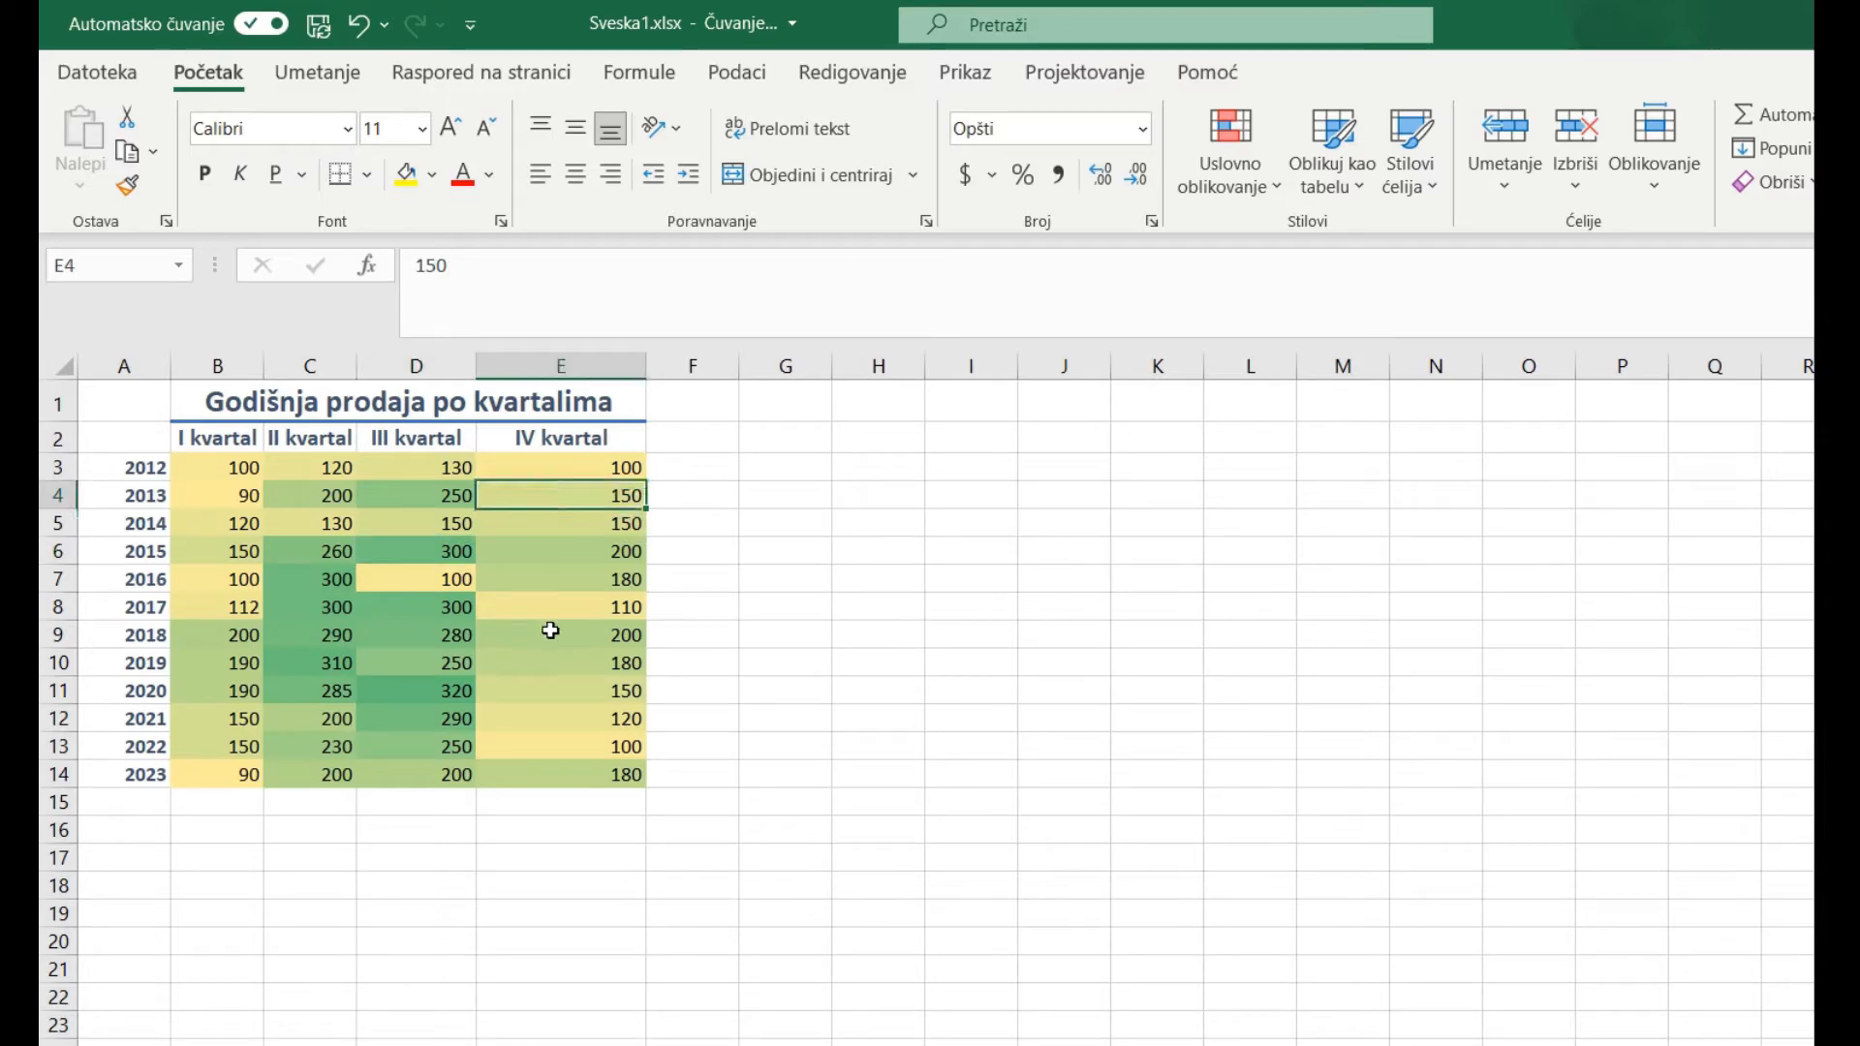
left_click(568, 601)
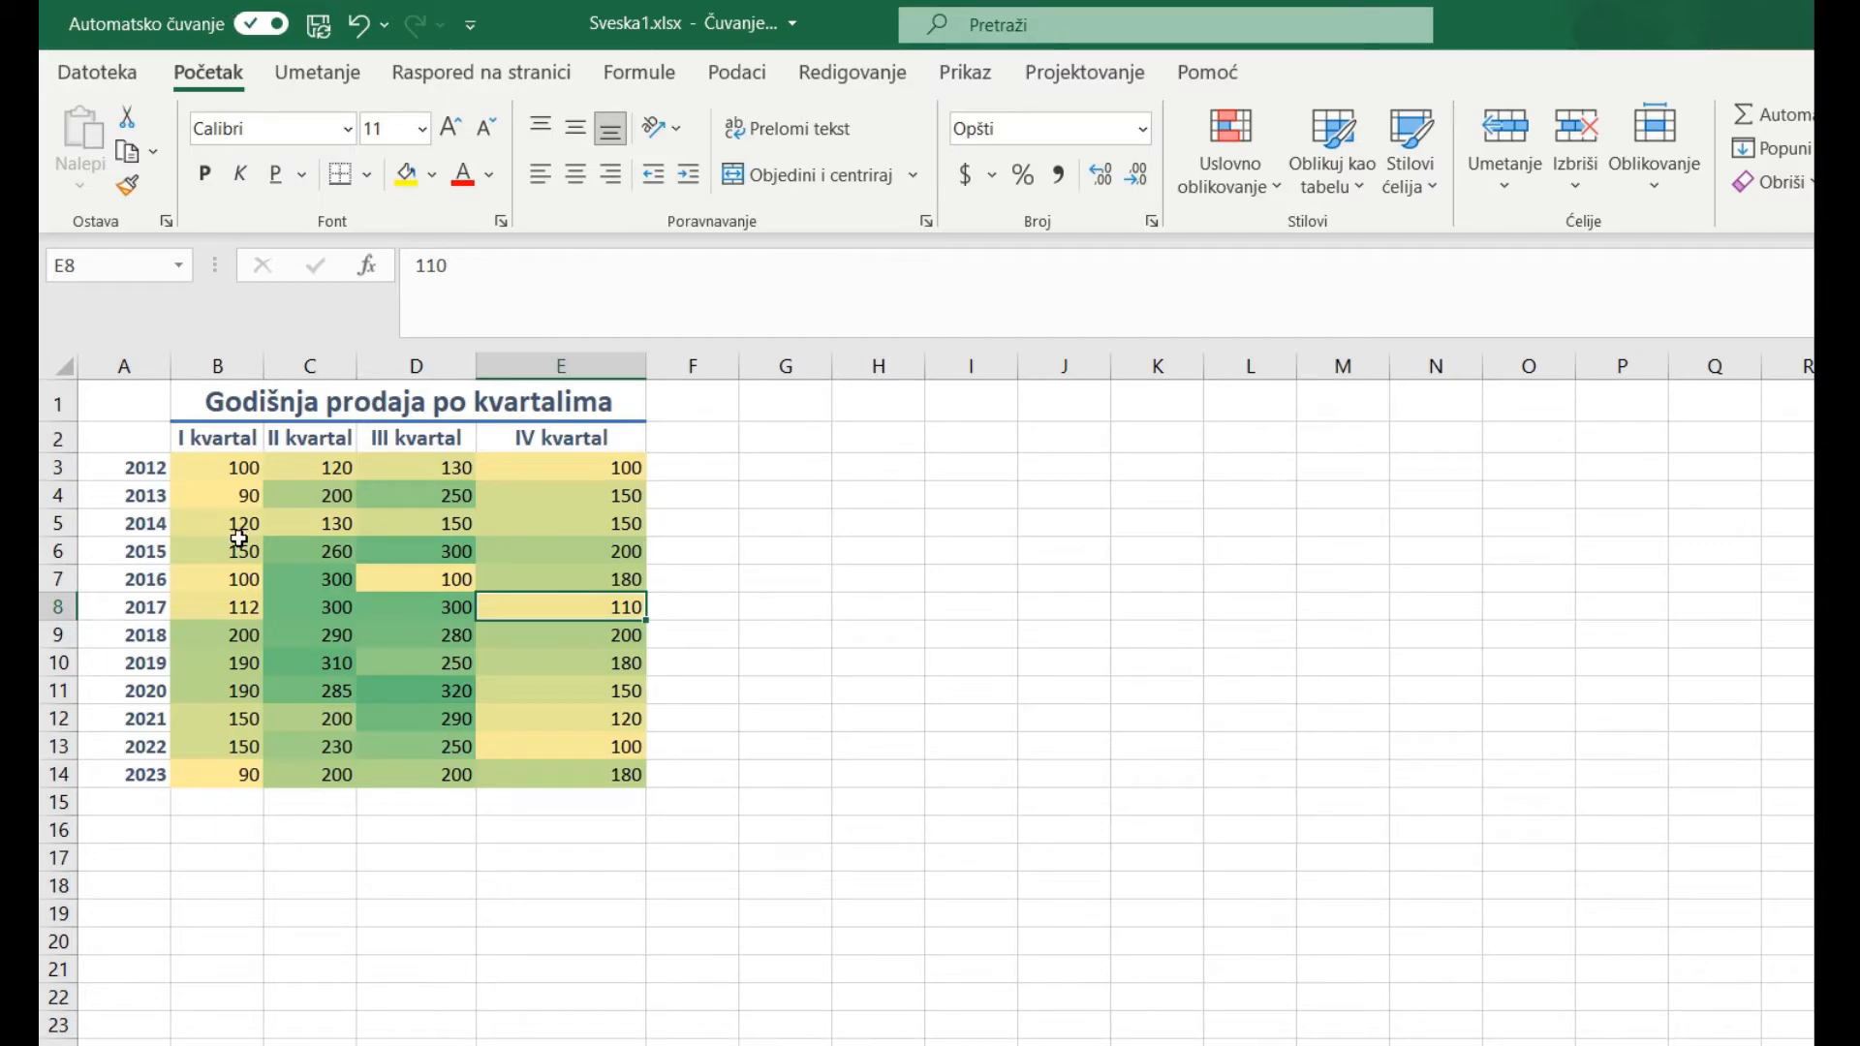
left_click_drag(227, 469, 556, 781)
left_click(386, 663)
left_click(225, 603)
left_click(383, 656)
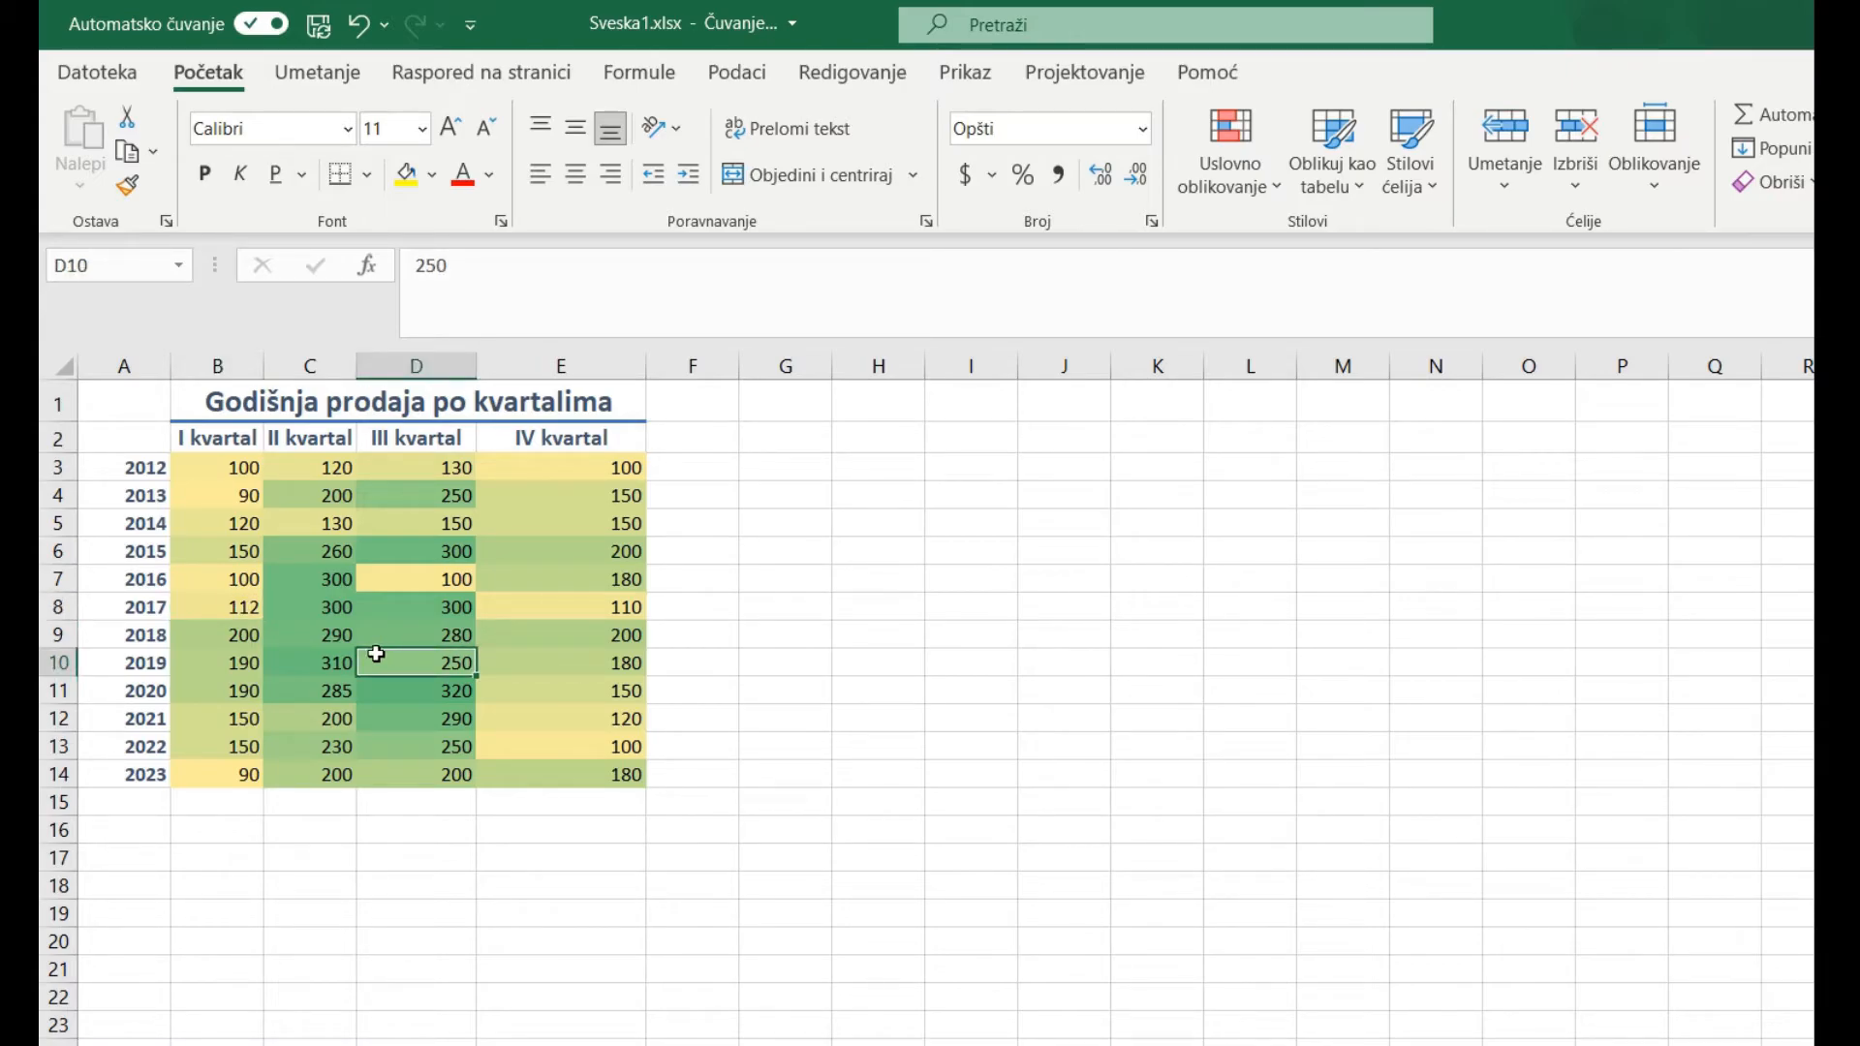
Open the colour scale rule covering B3:E14 for editing and set its minimum colour to white.
left_click(1225, 183)
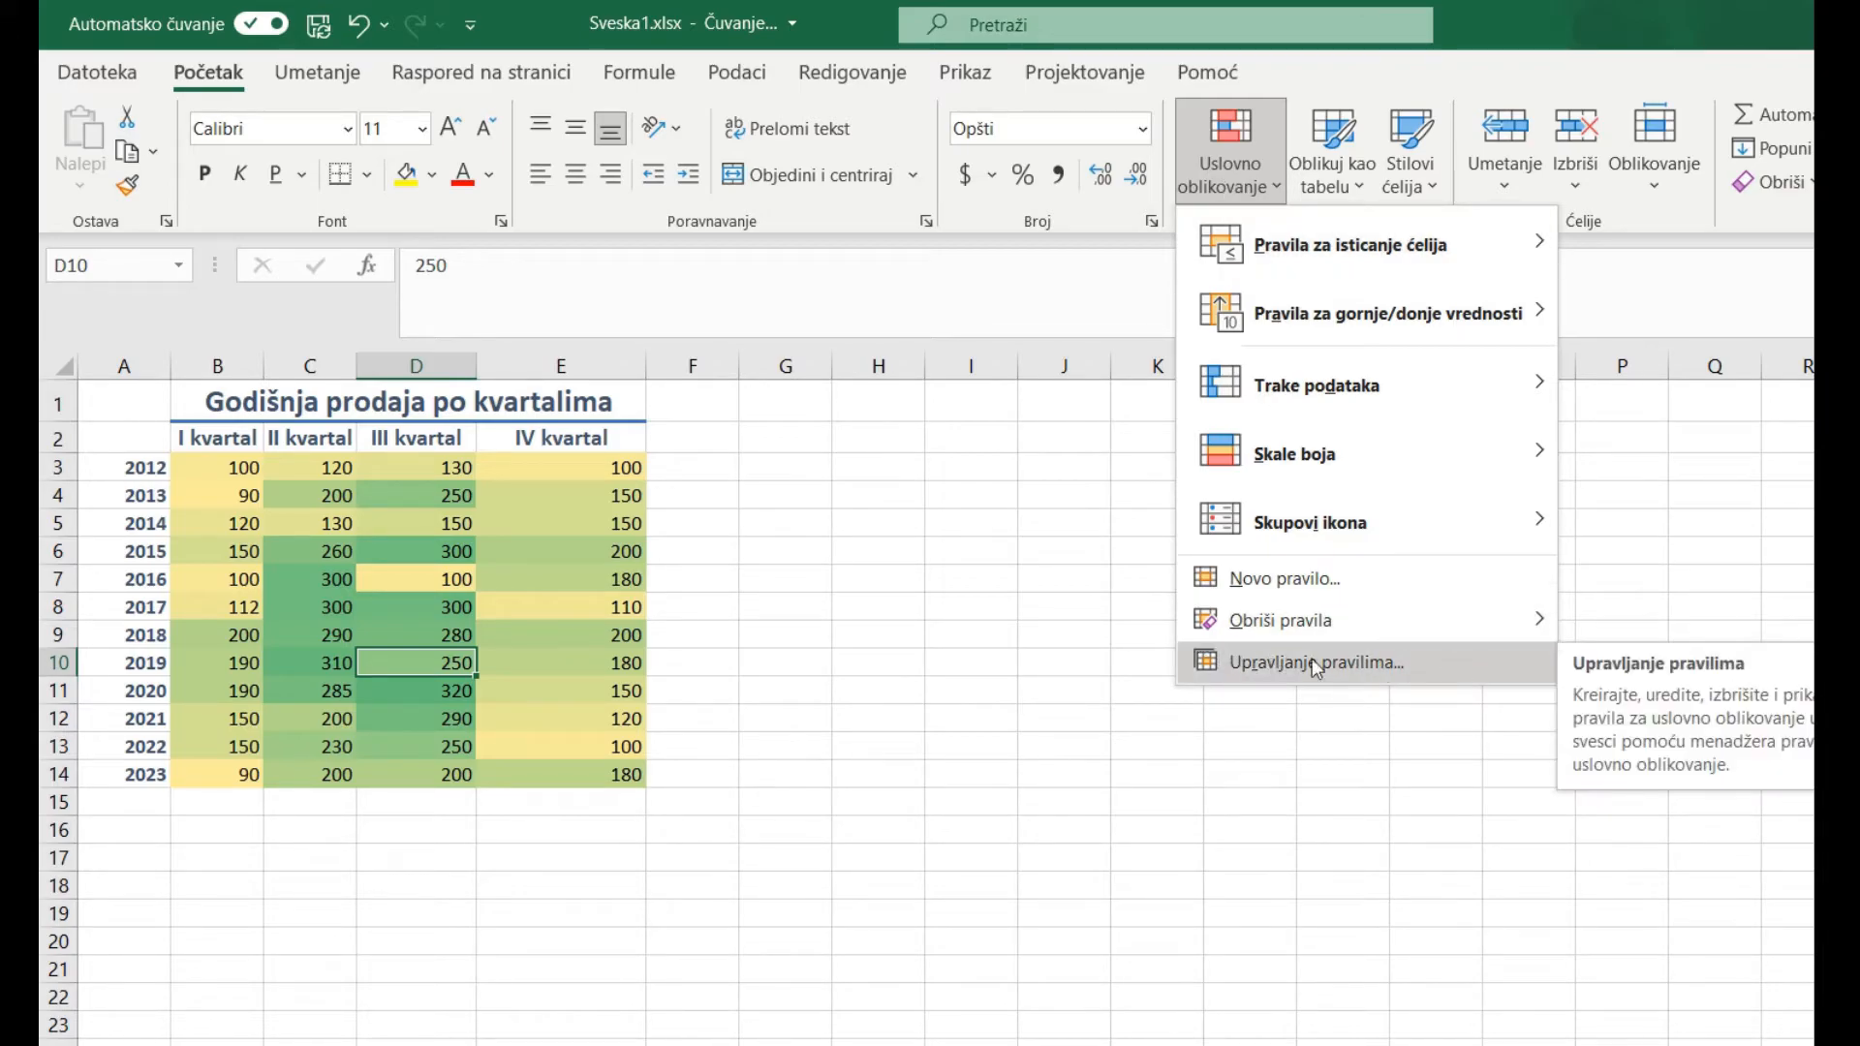
left_click(1250, 663)
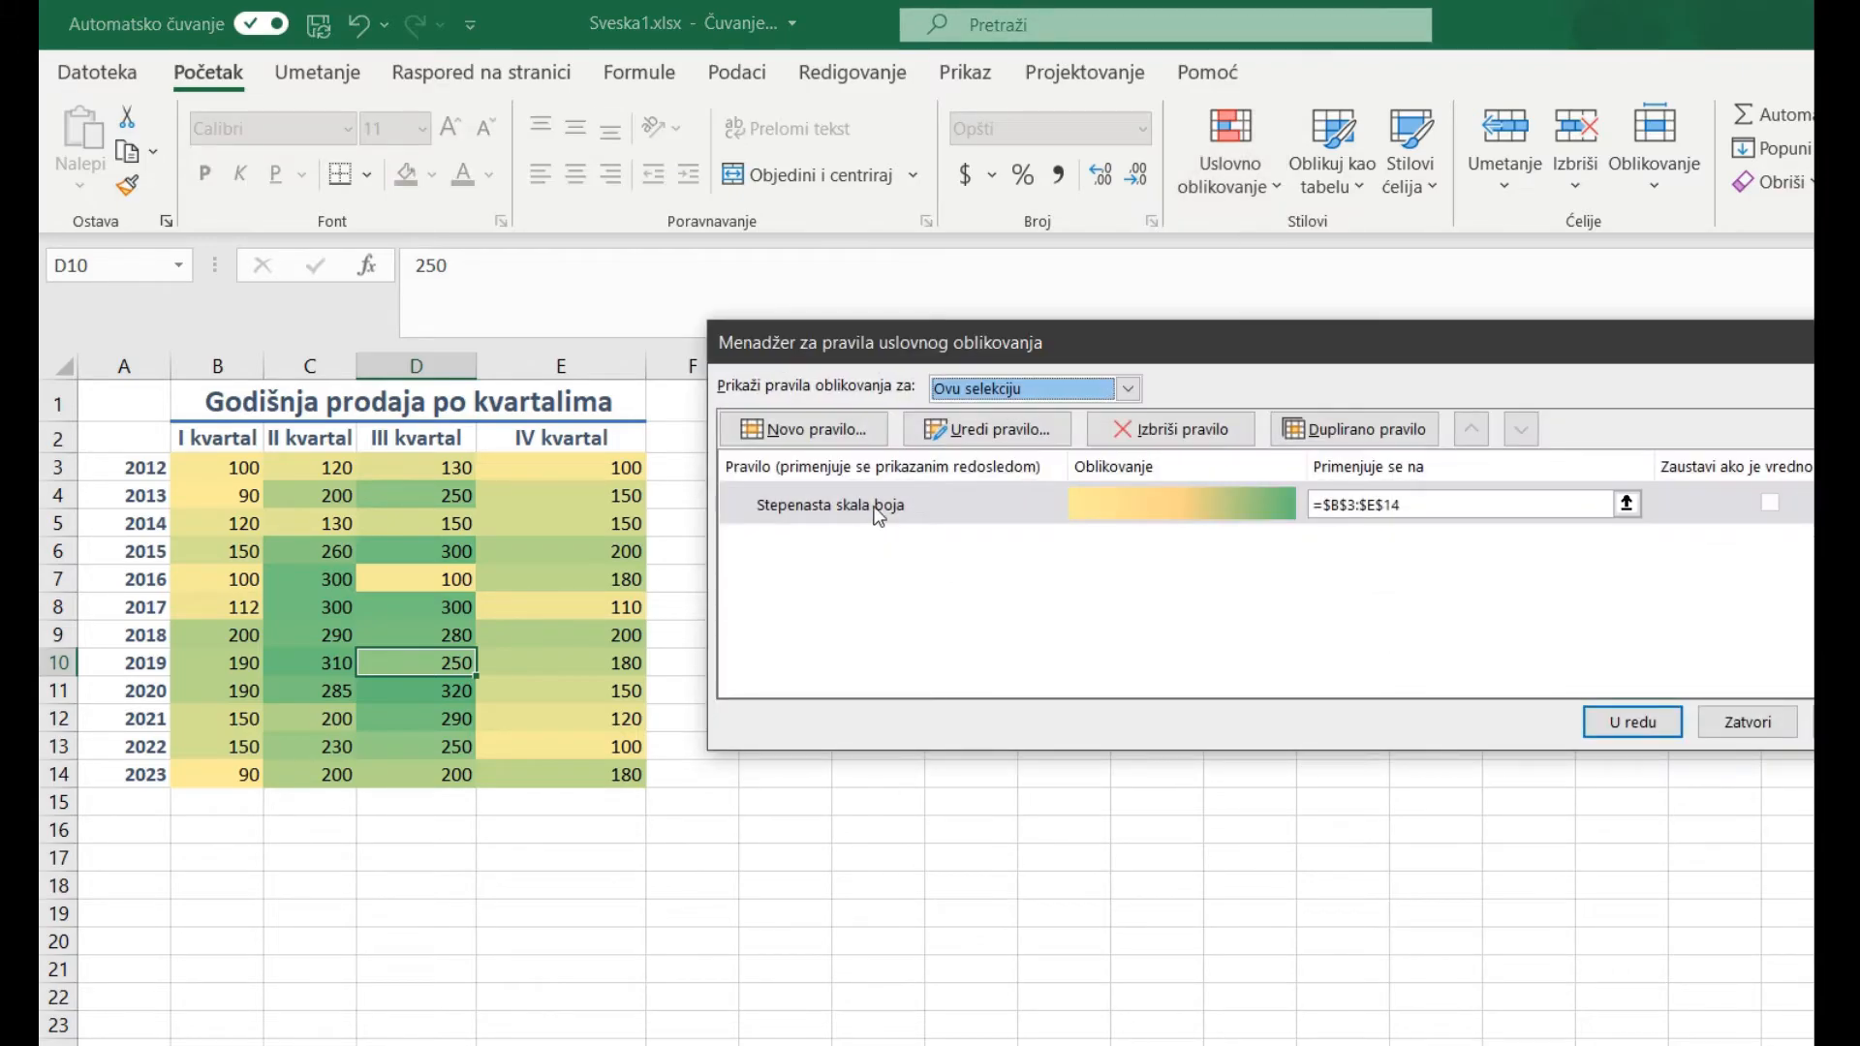
left_click_drag(967, 339, 690, 322)
left_click(725, 381)
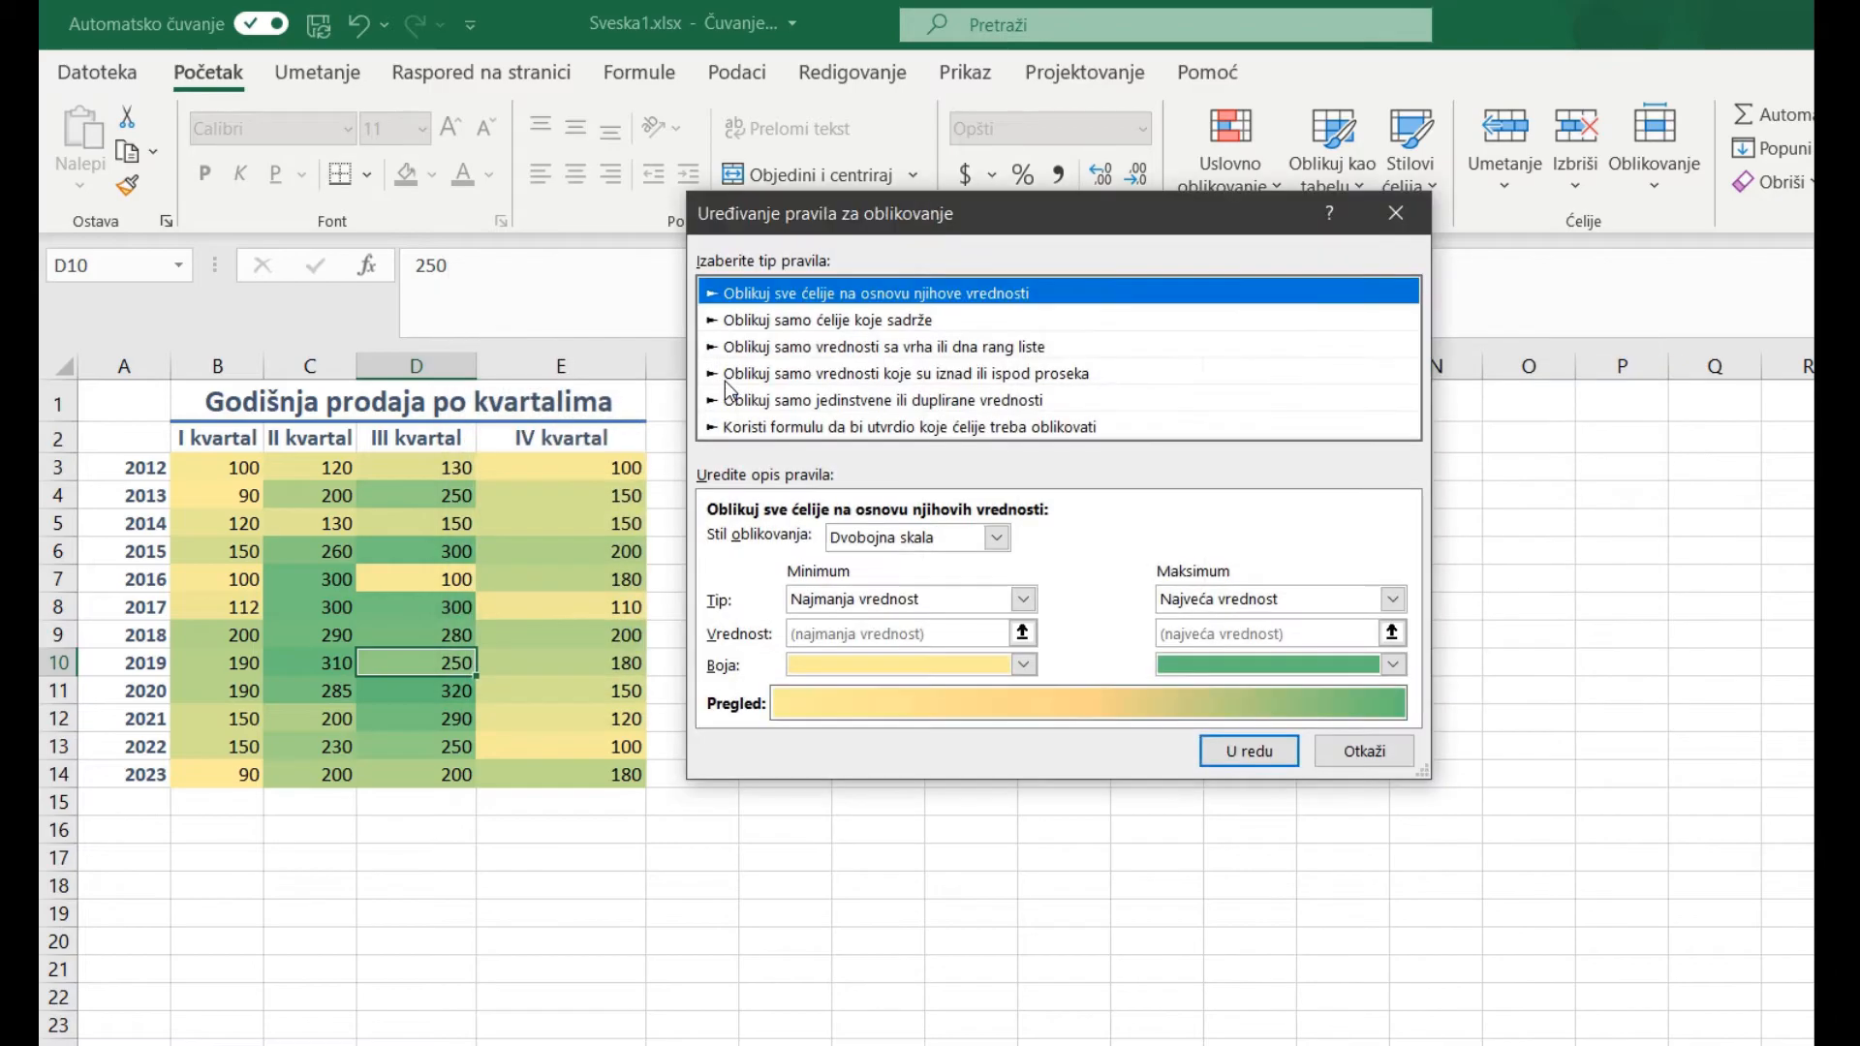
left_click(858, 669)
left_click(799, 734)
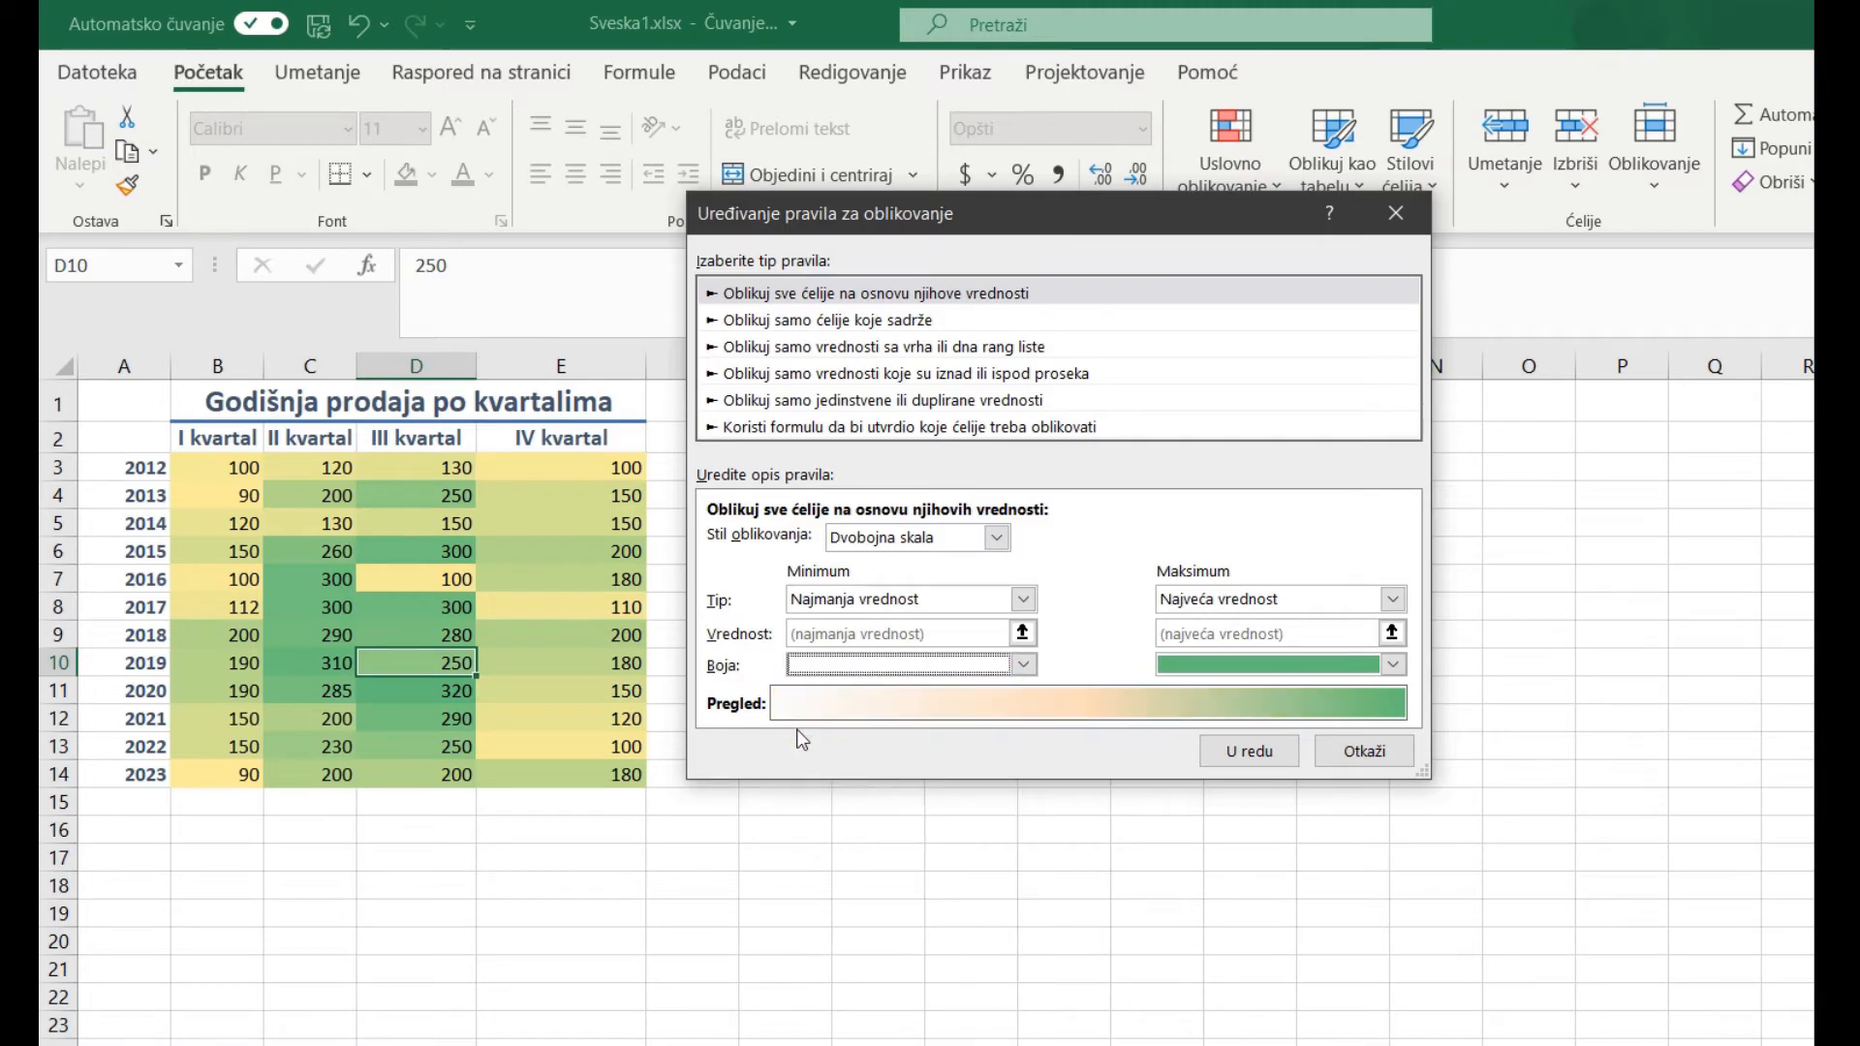
Set the colour scale's maximum colour to light gold and apply the edited rule to B3:E14.
left_click(1226, 663)
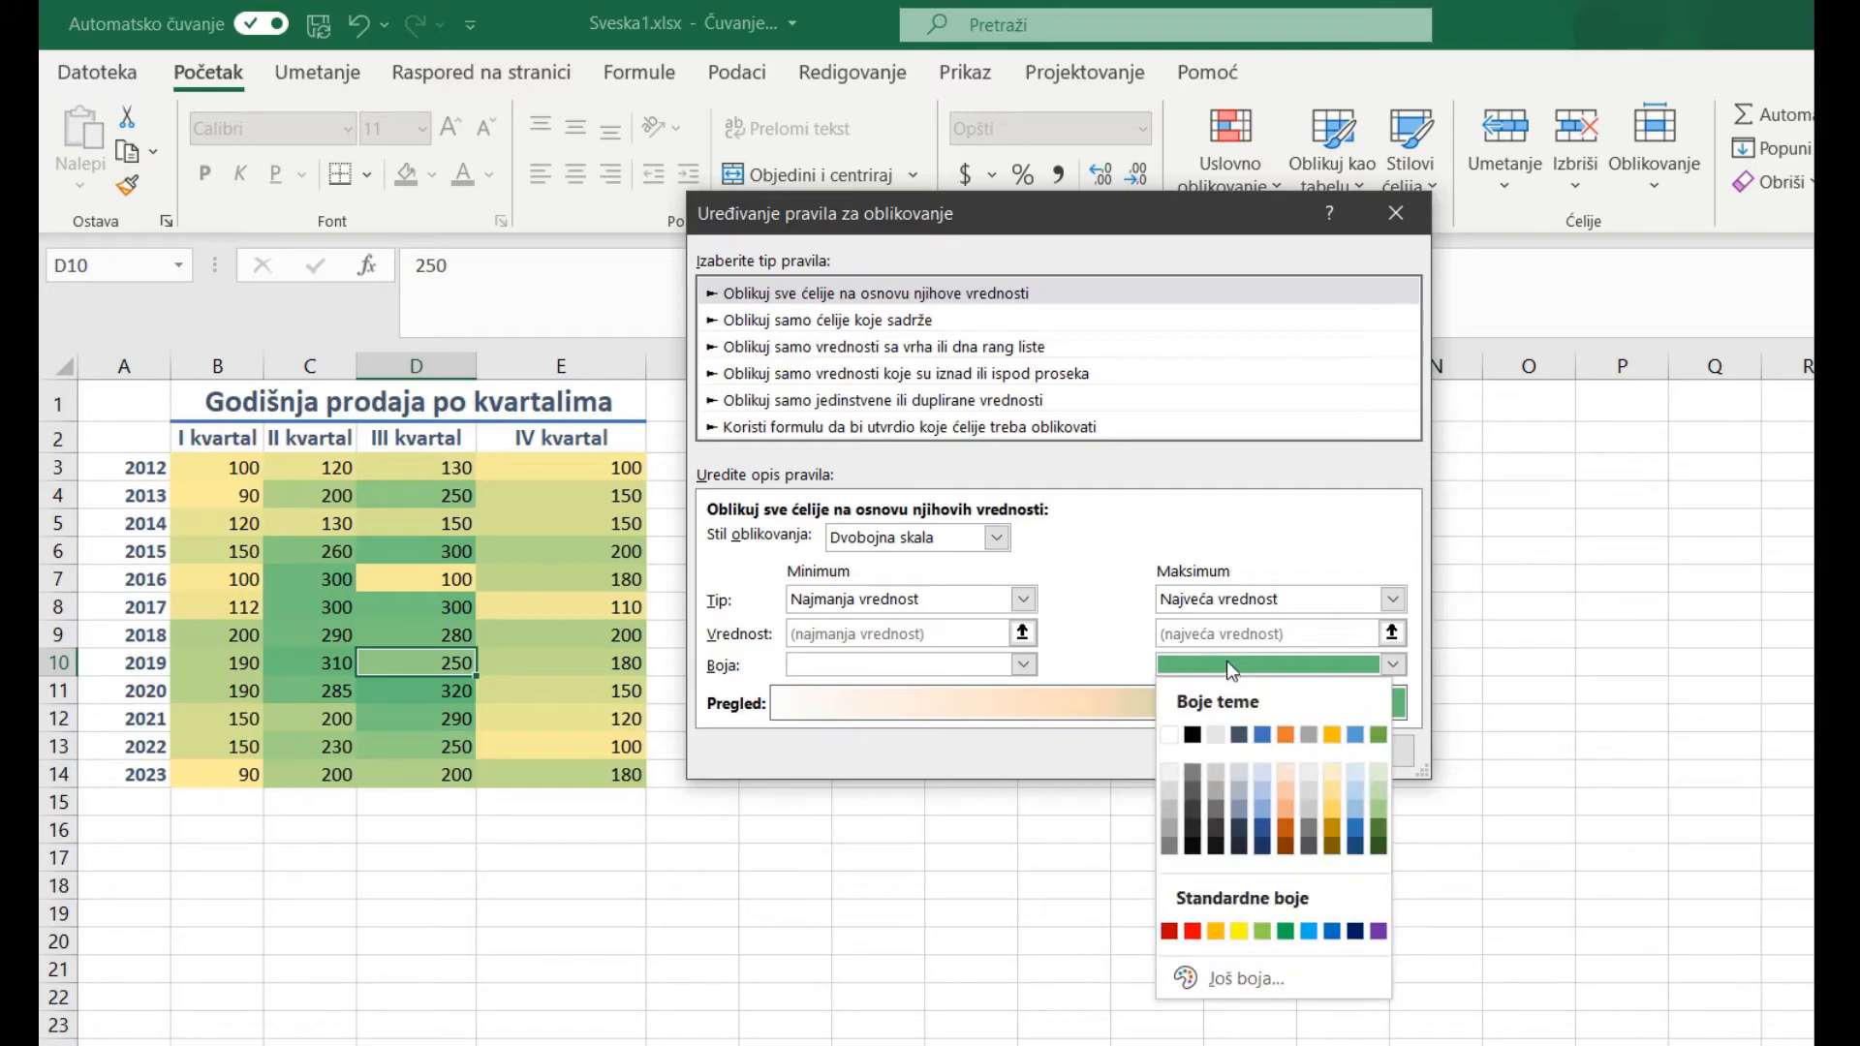
left_click(1330, 807)
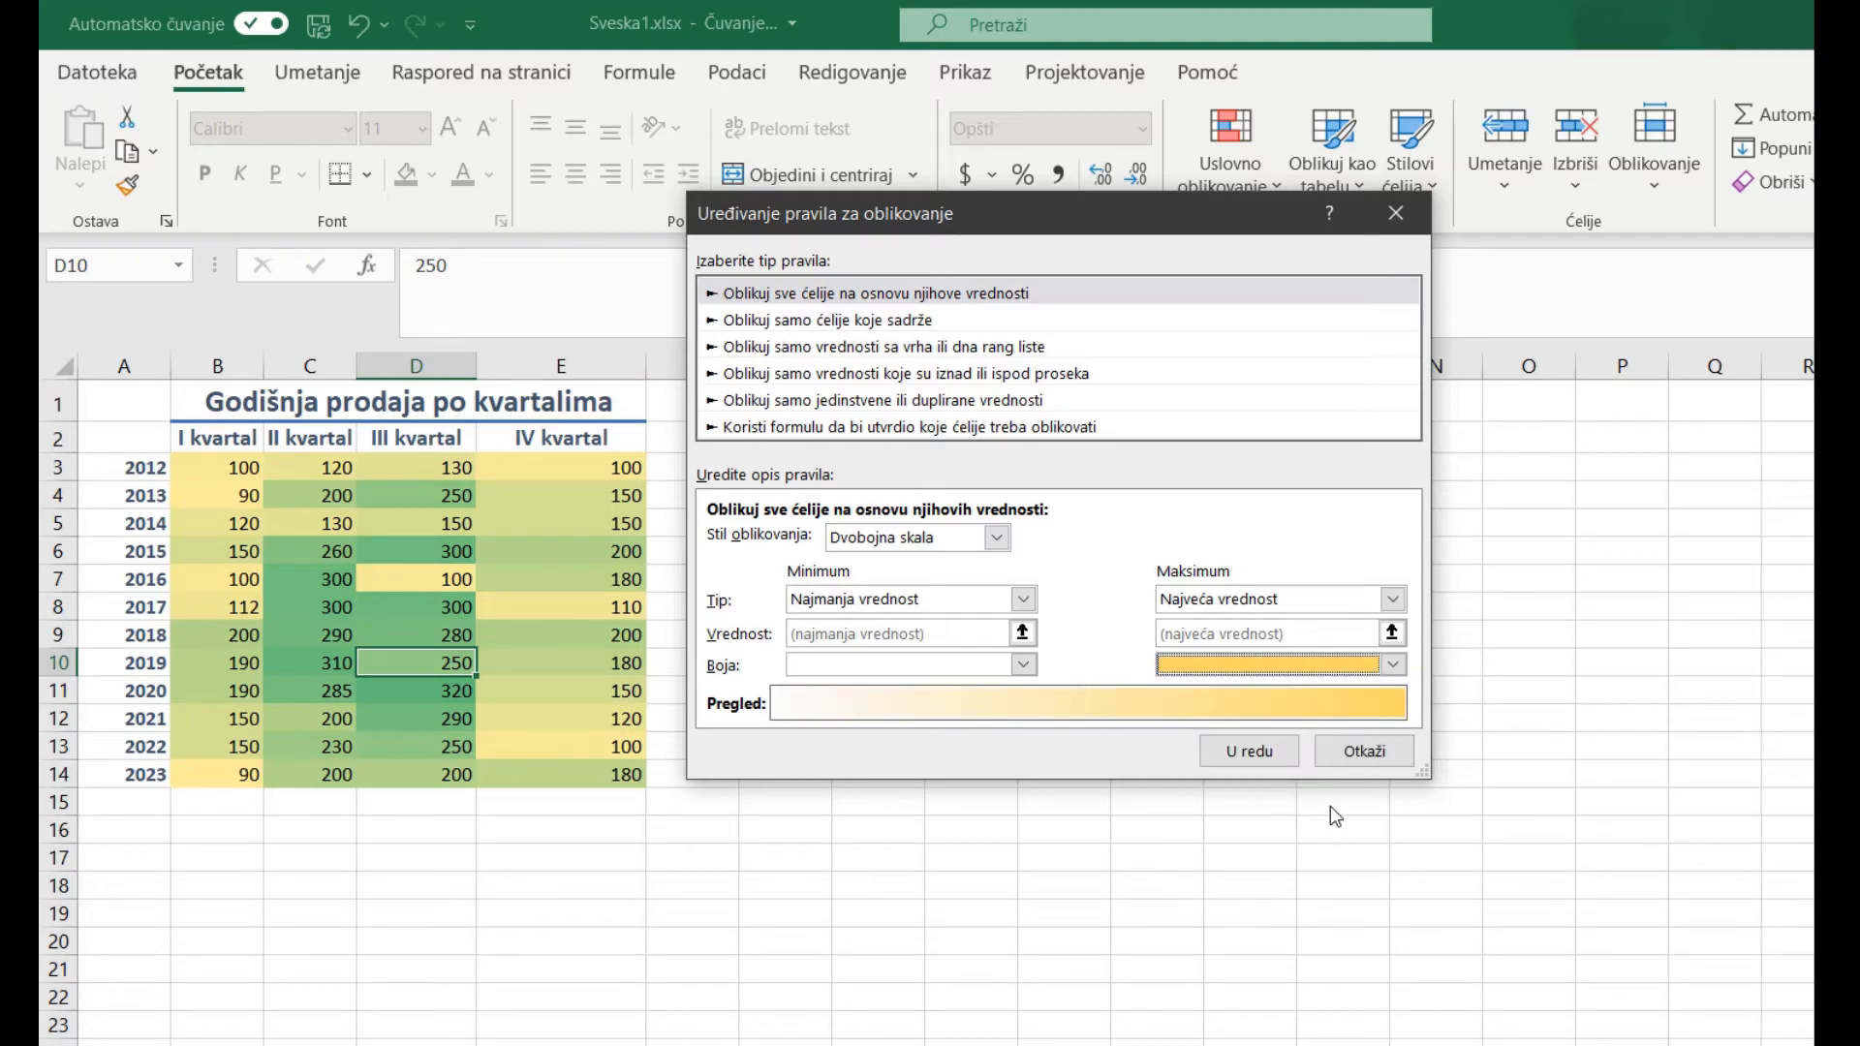
left_click(1279, 757)
left_click(1589, 673)
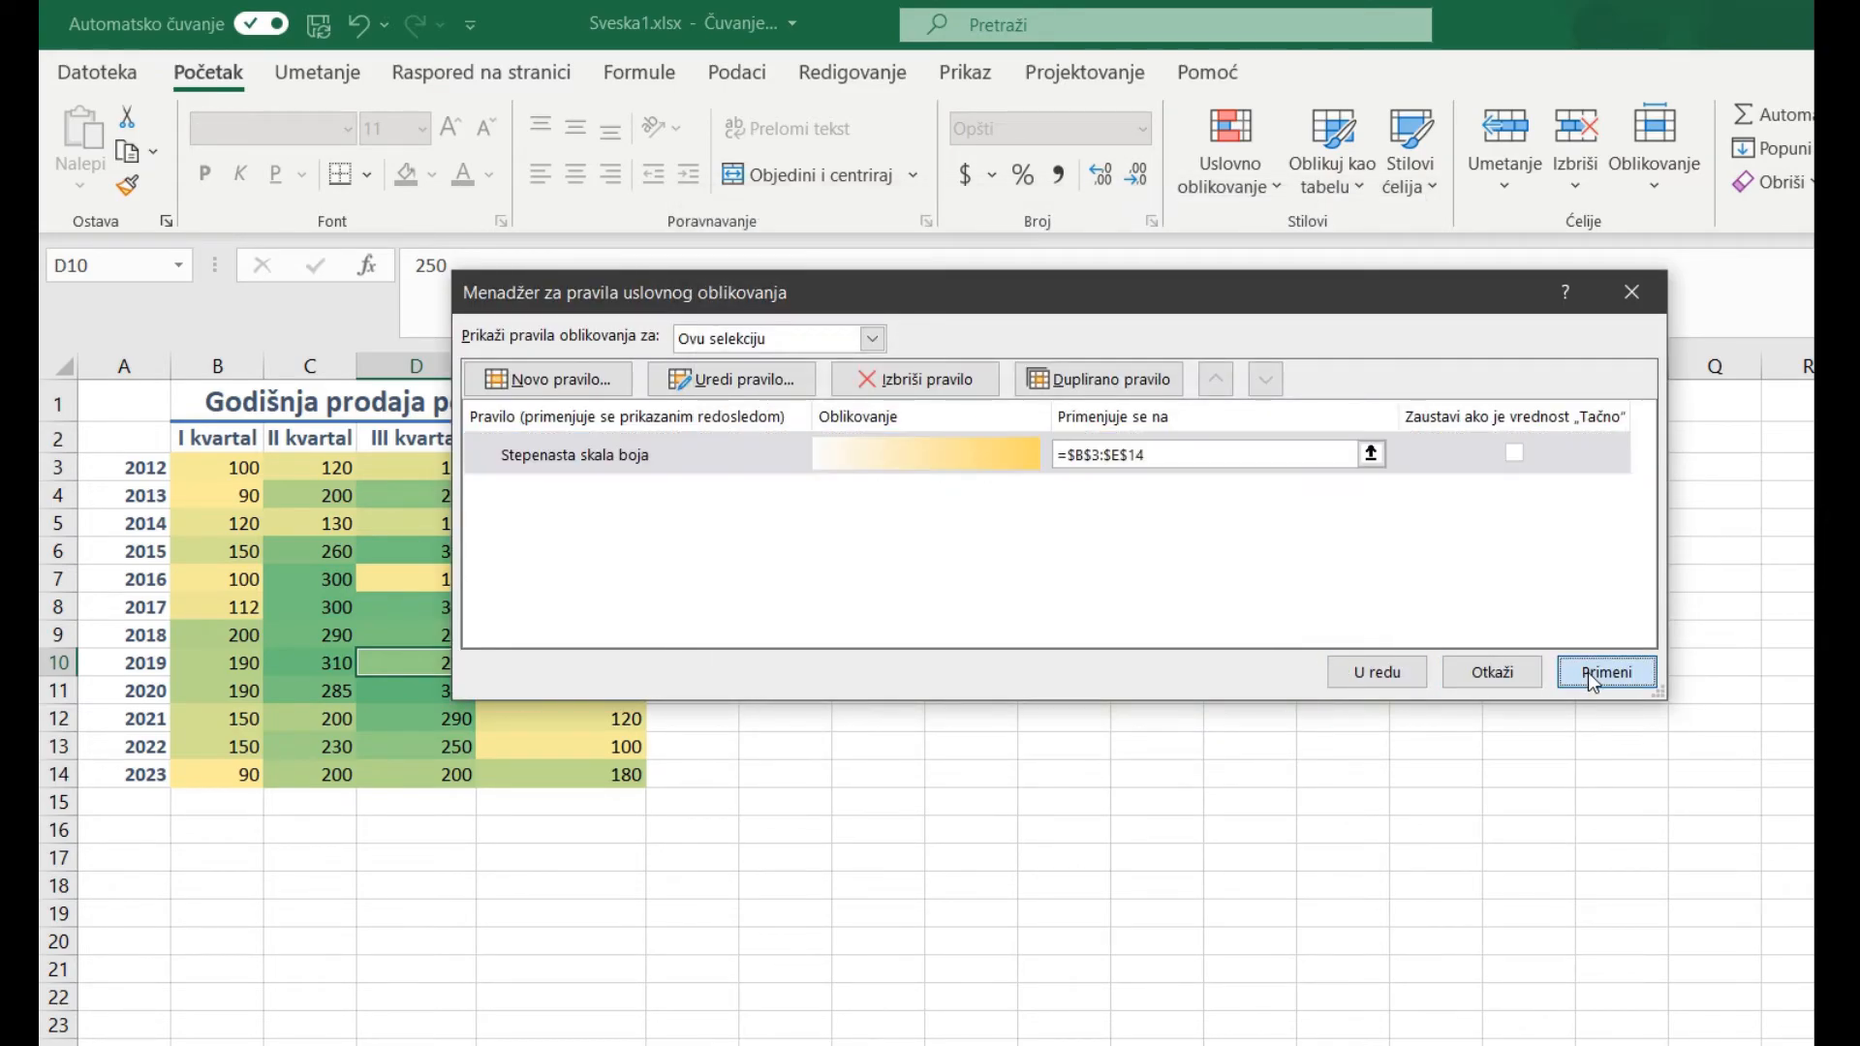
left_click(1353, 683)
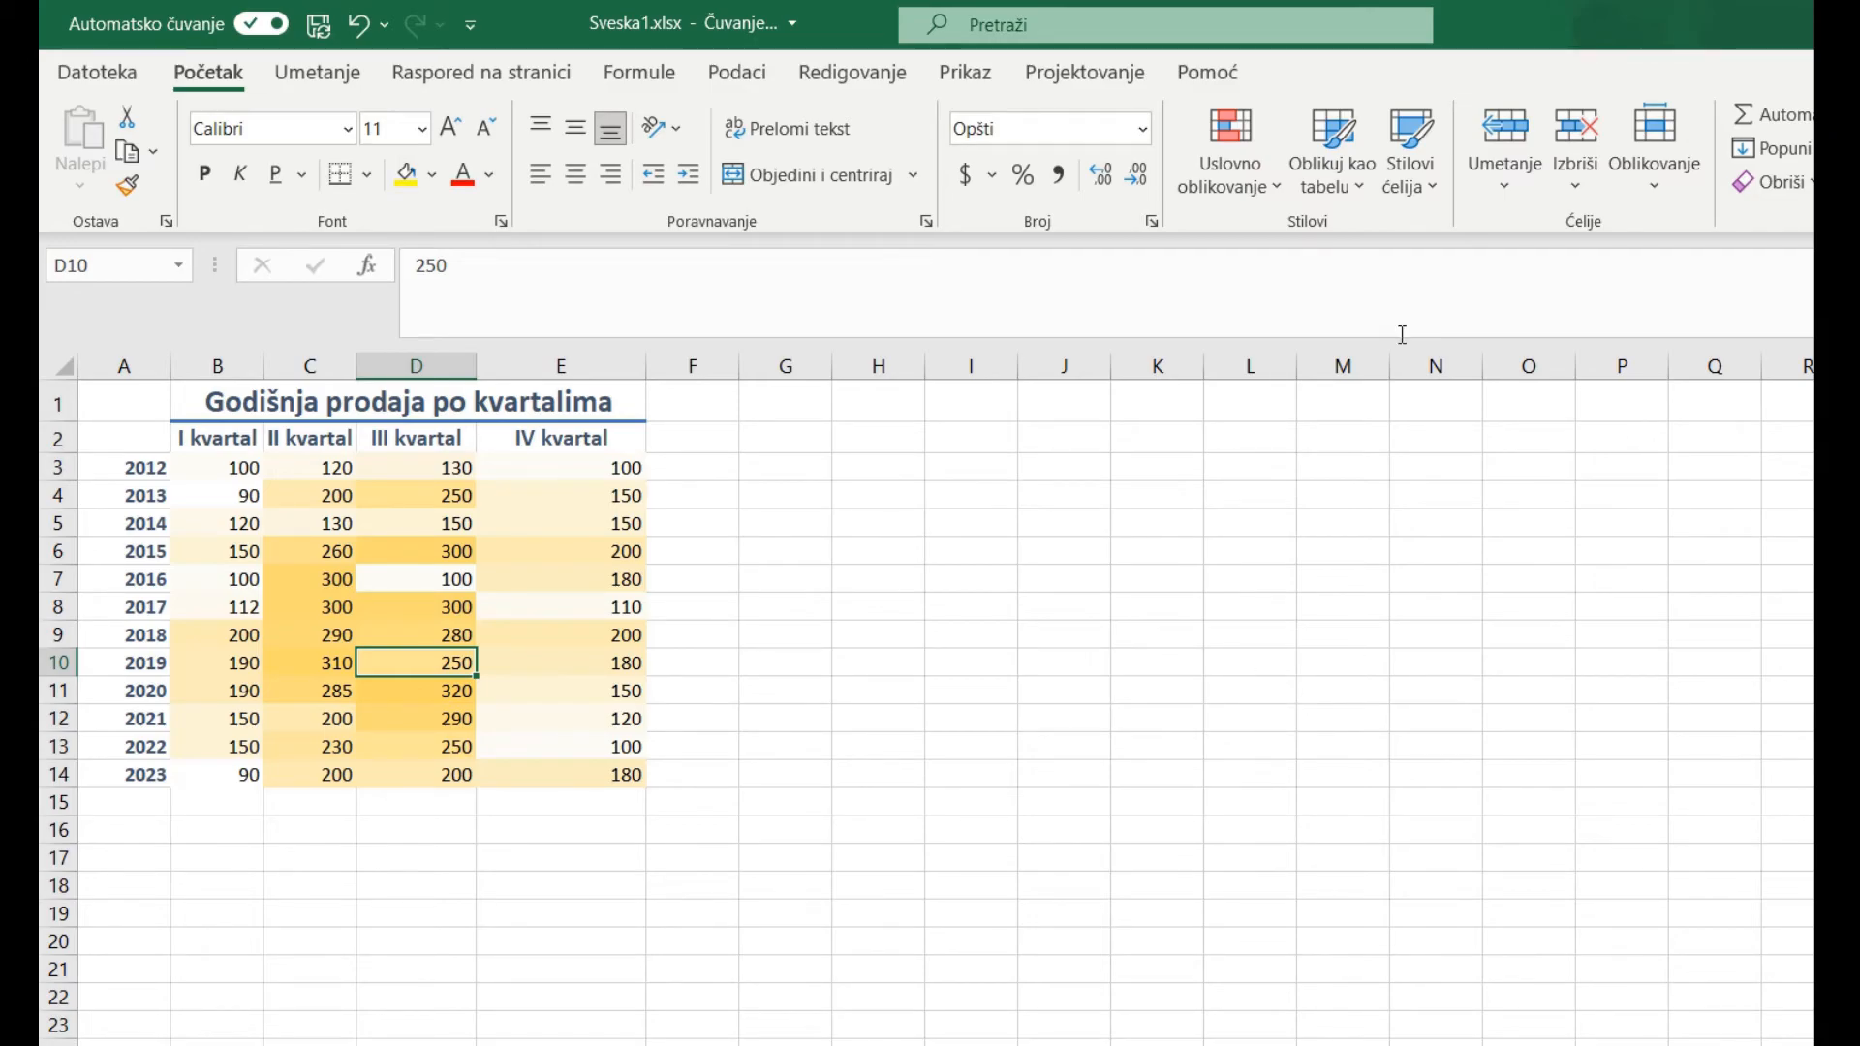
Edit the colour scale rule again, trying blue and light green before setting the maximum colour to dark green, and apply it.
left_click(1245, 184)
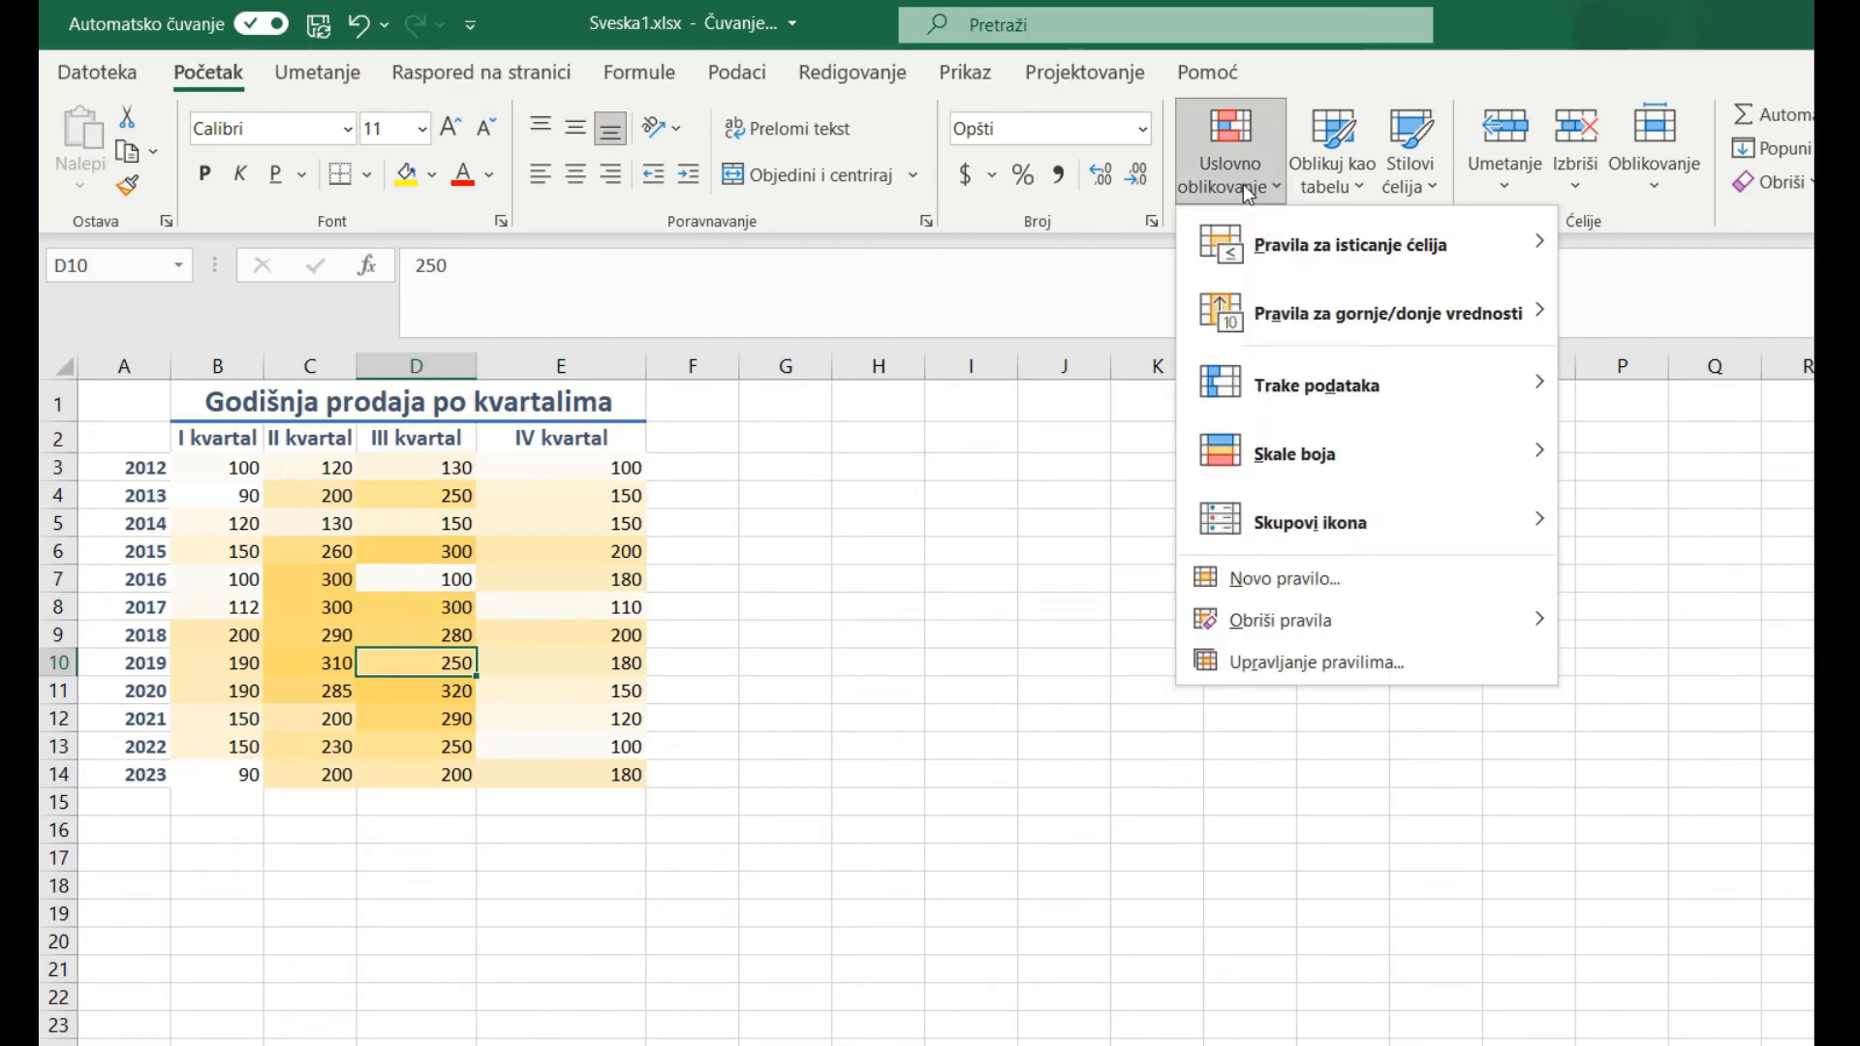
left_click(1346, 681)
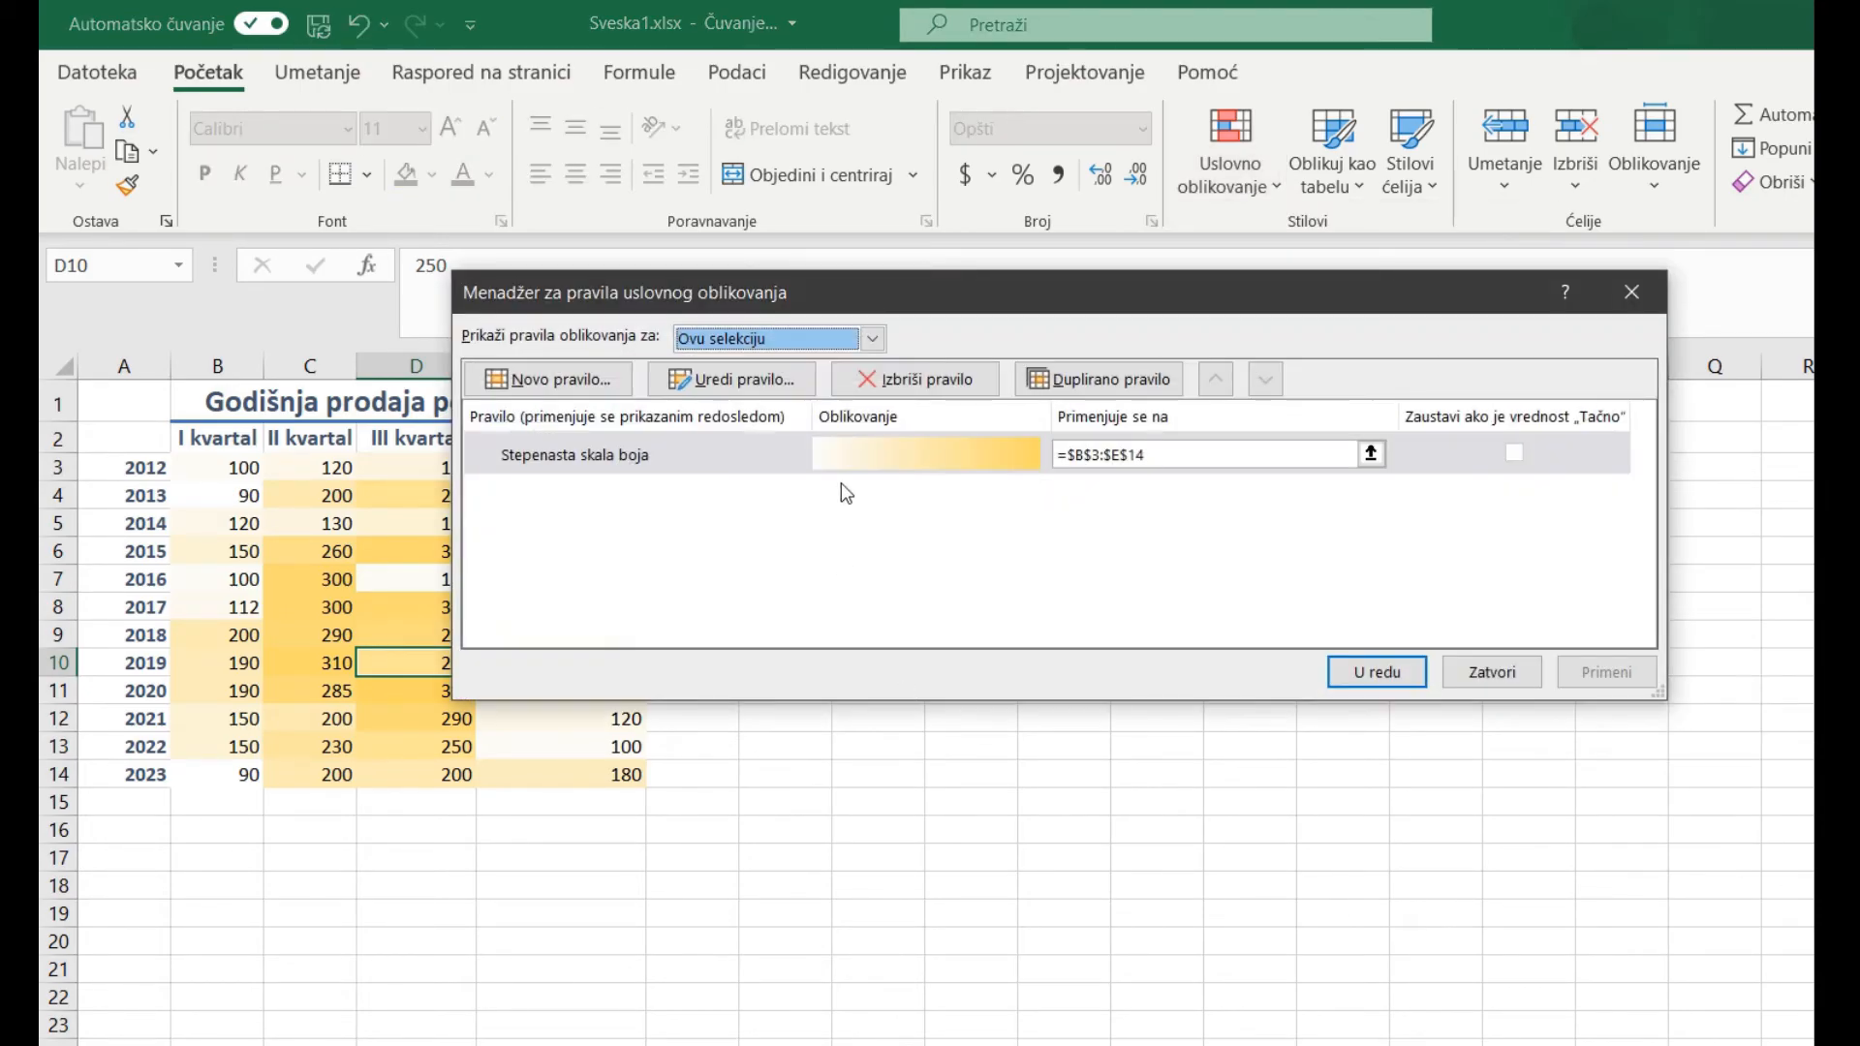
left_click(701, 378)
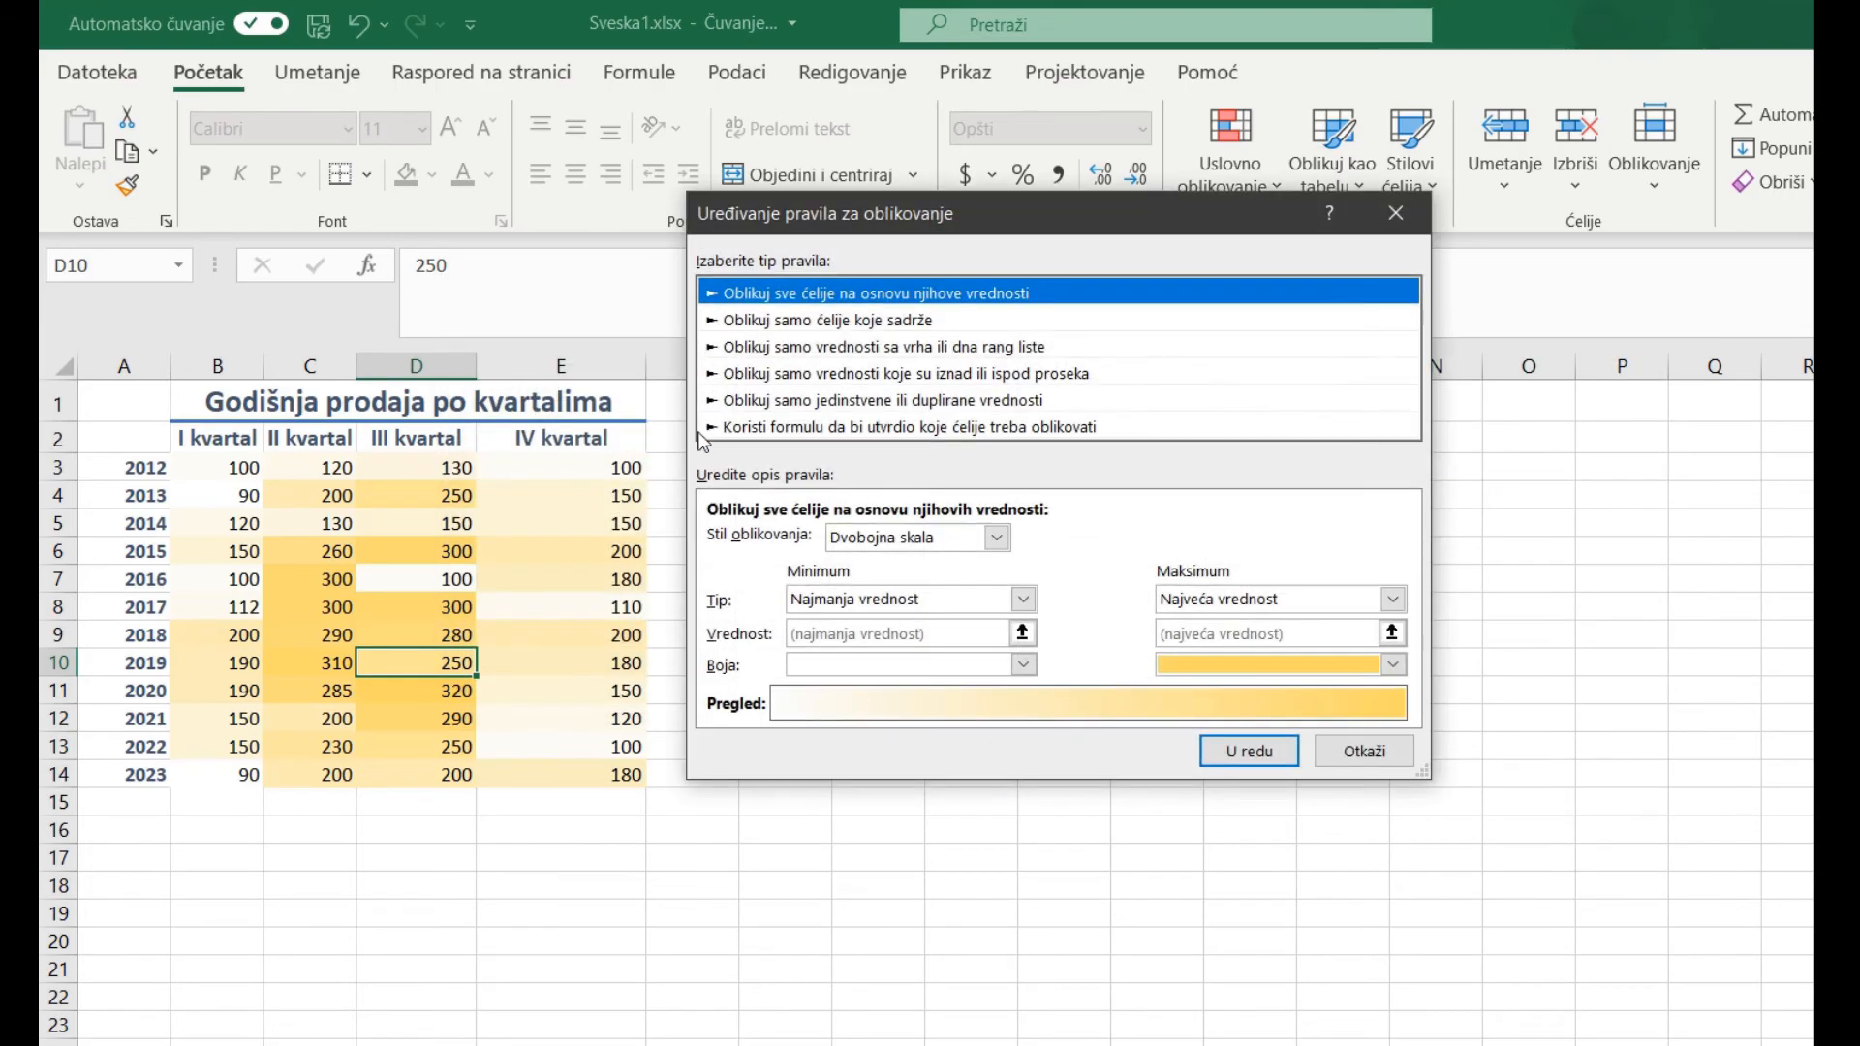
left_click(1331, 662)
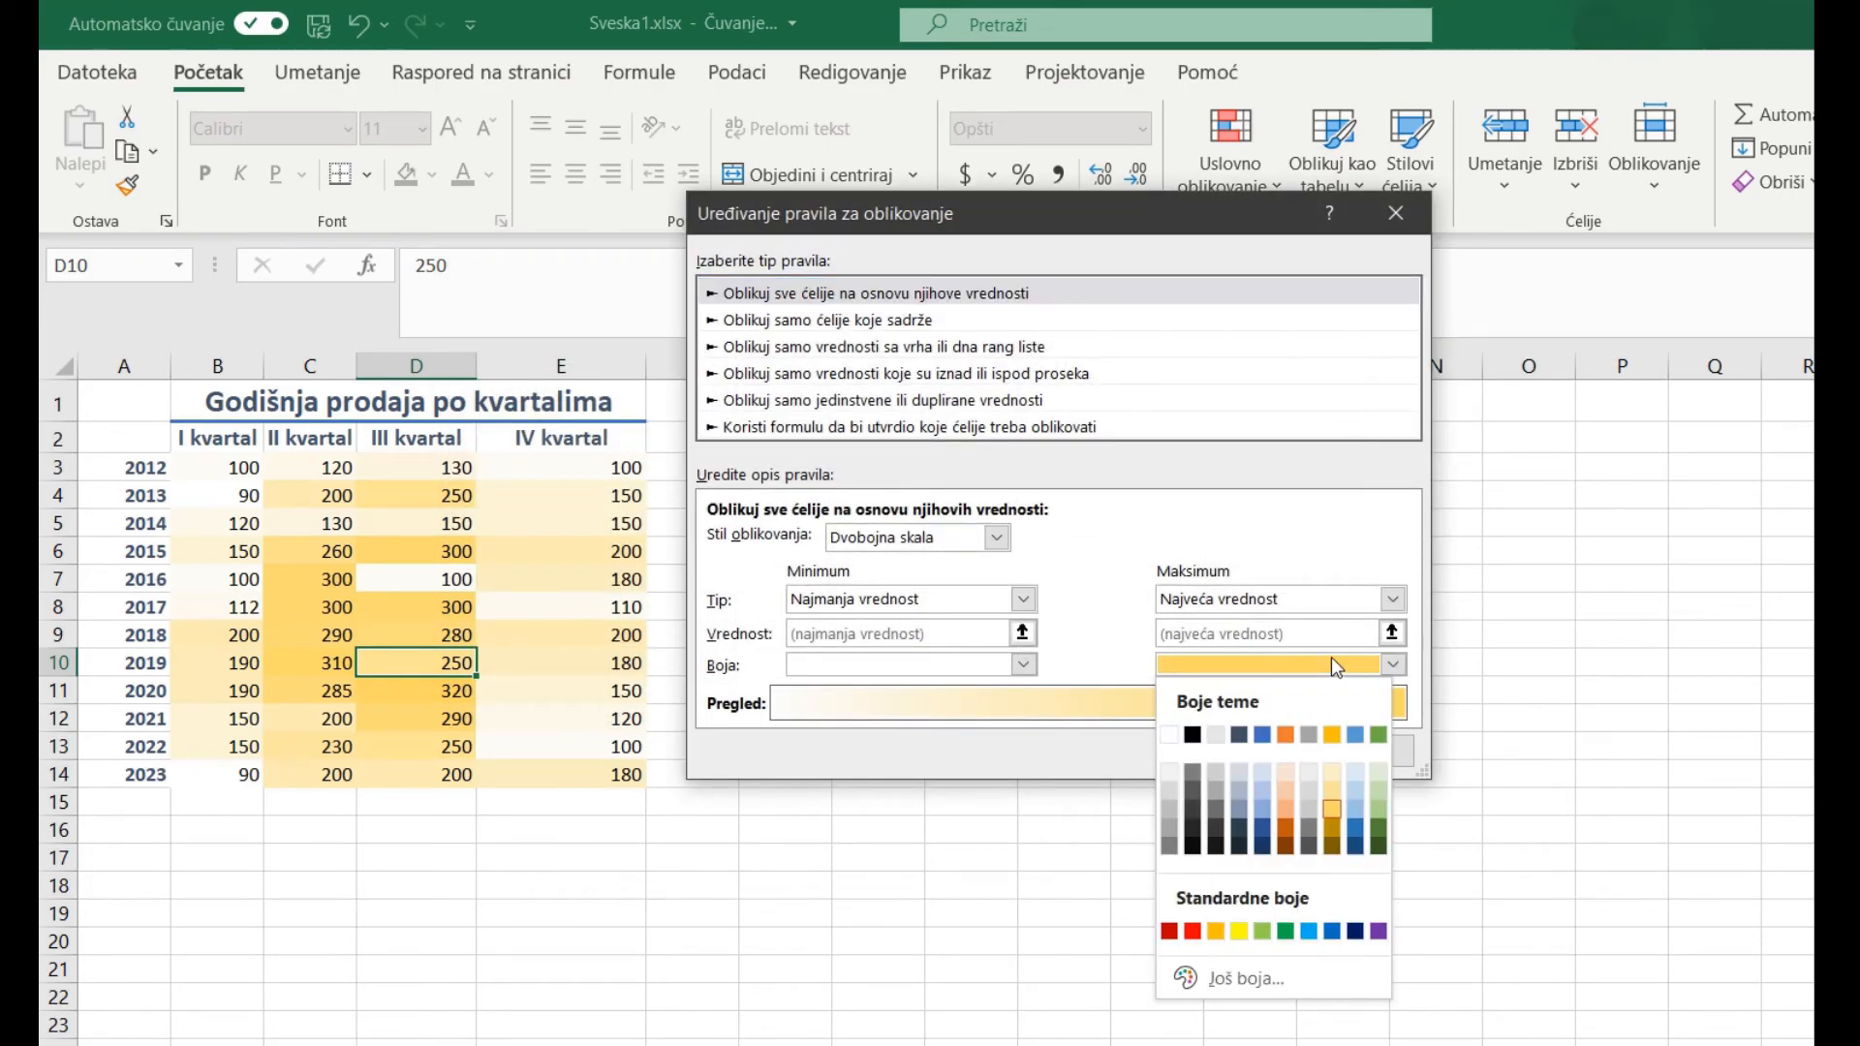
left_click(1332, 932)
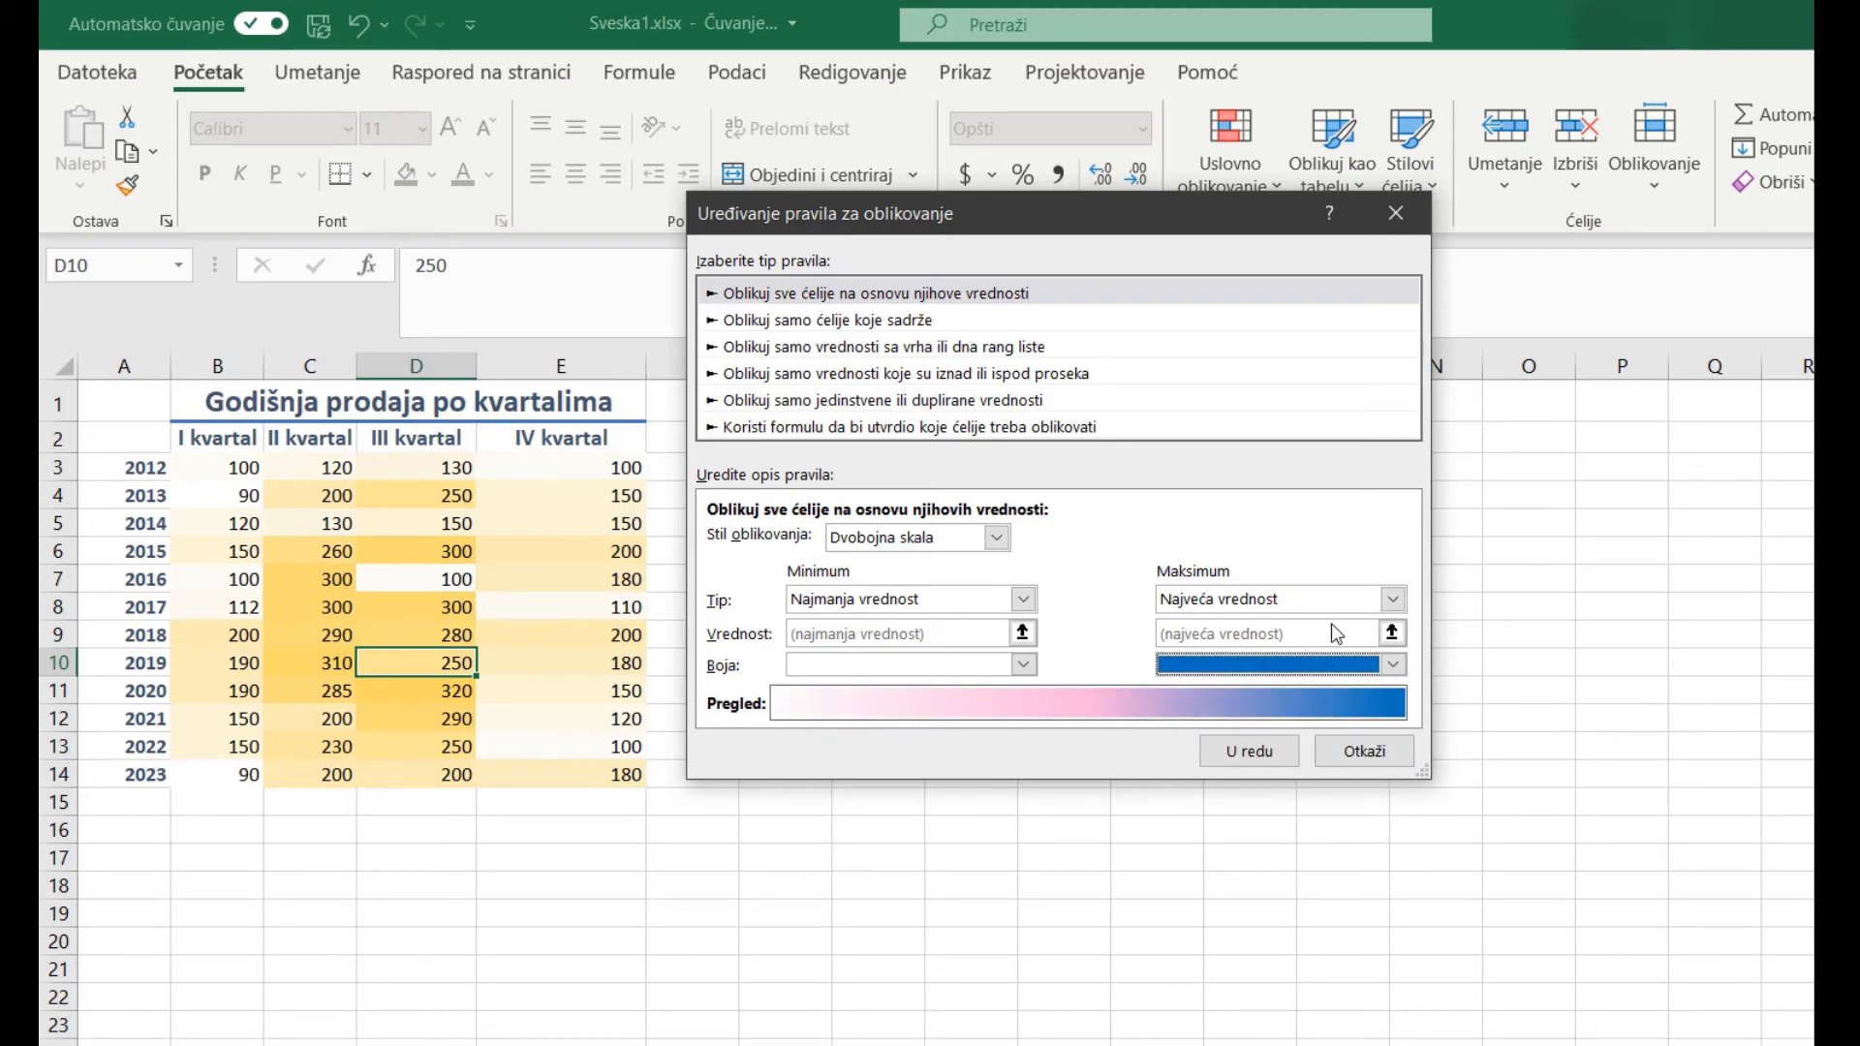
left_click(1337, 662)
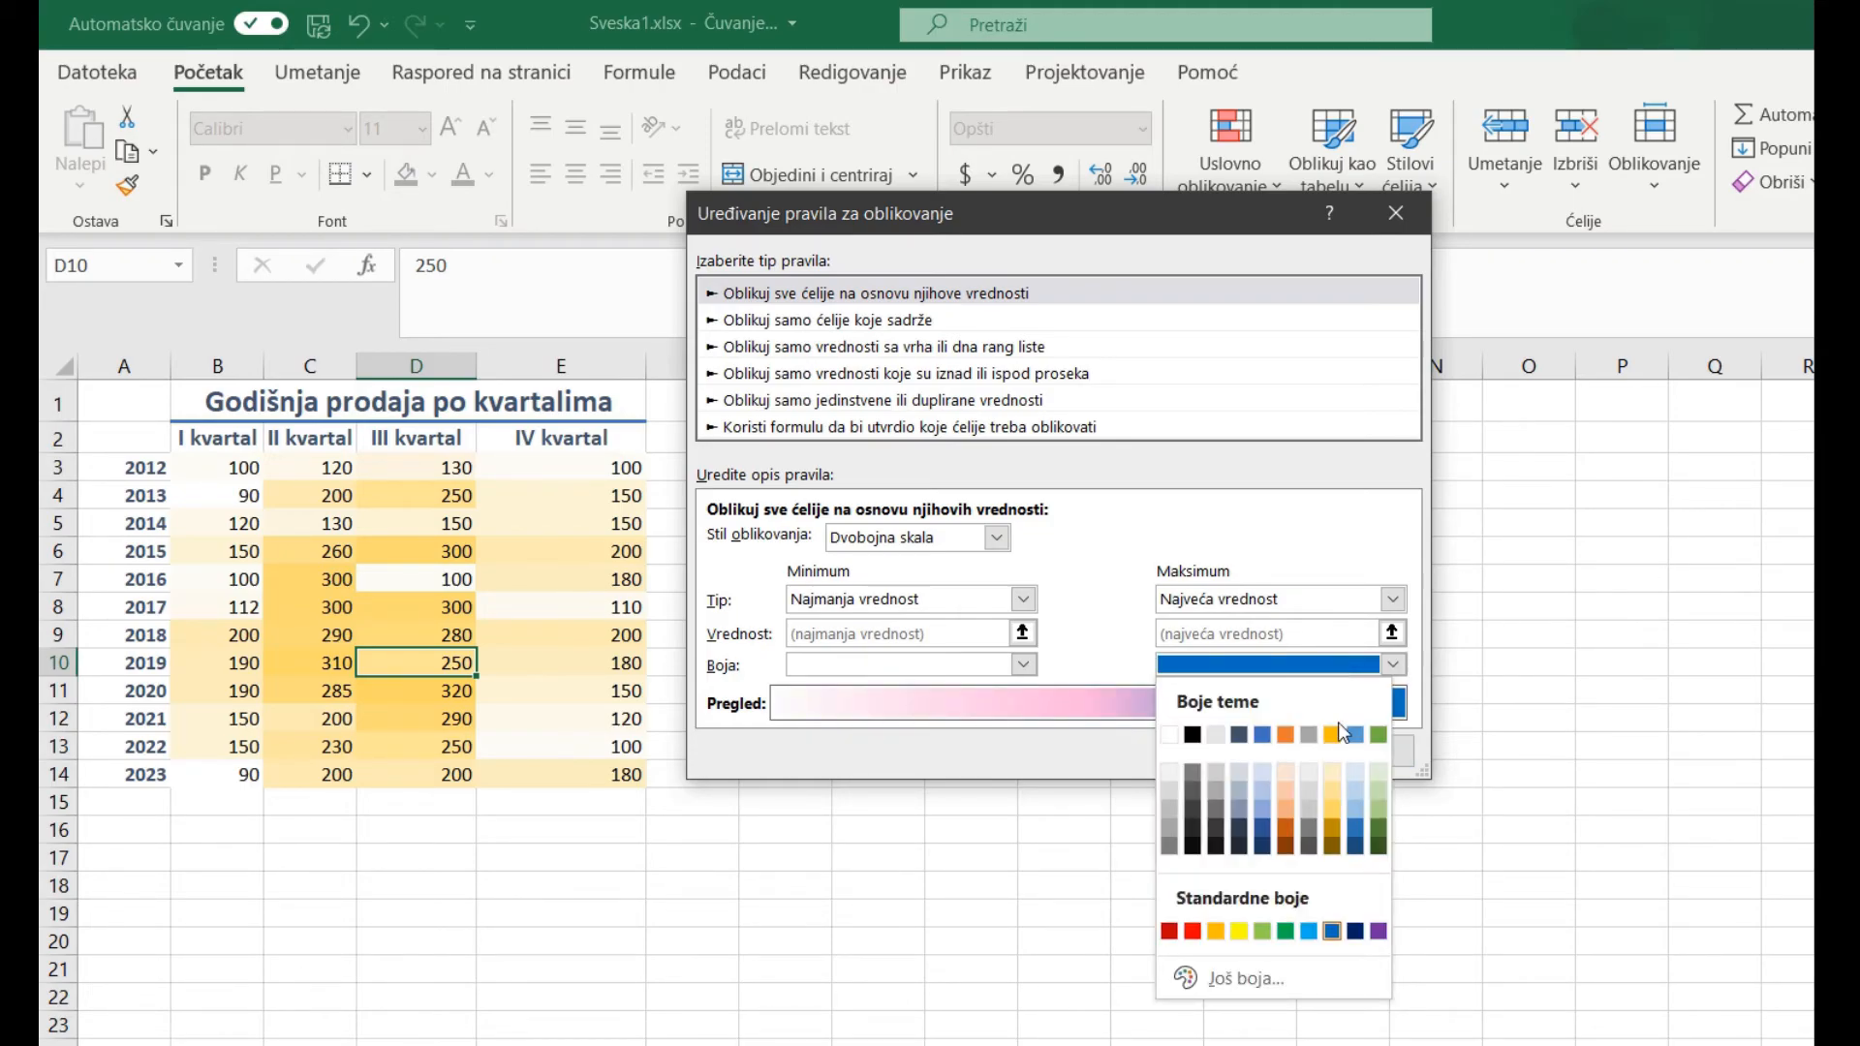
left_click(1378, 810)
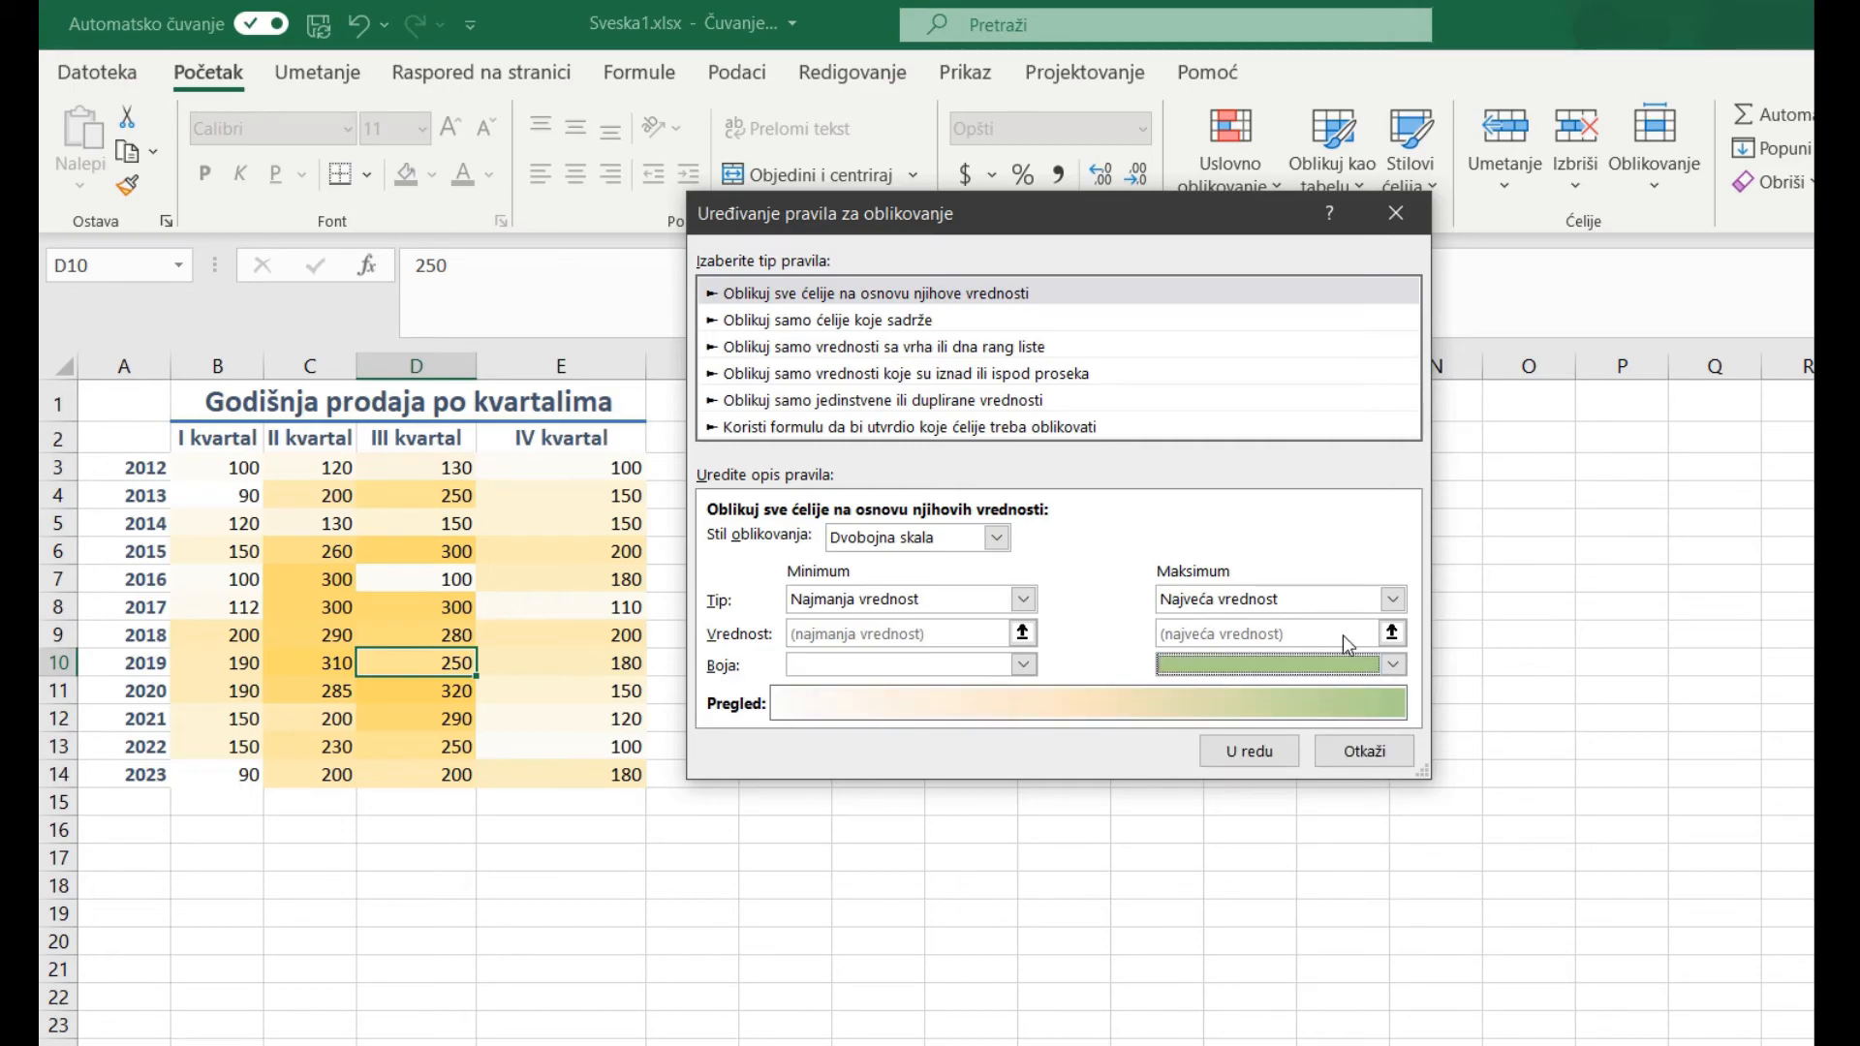
left_click(1346, 664)
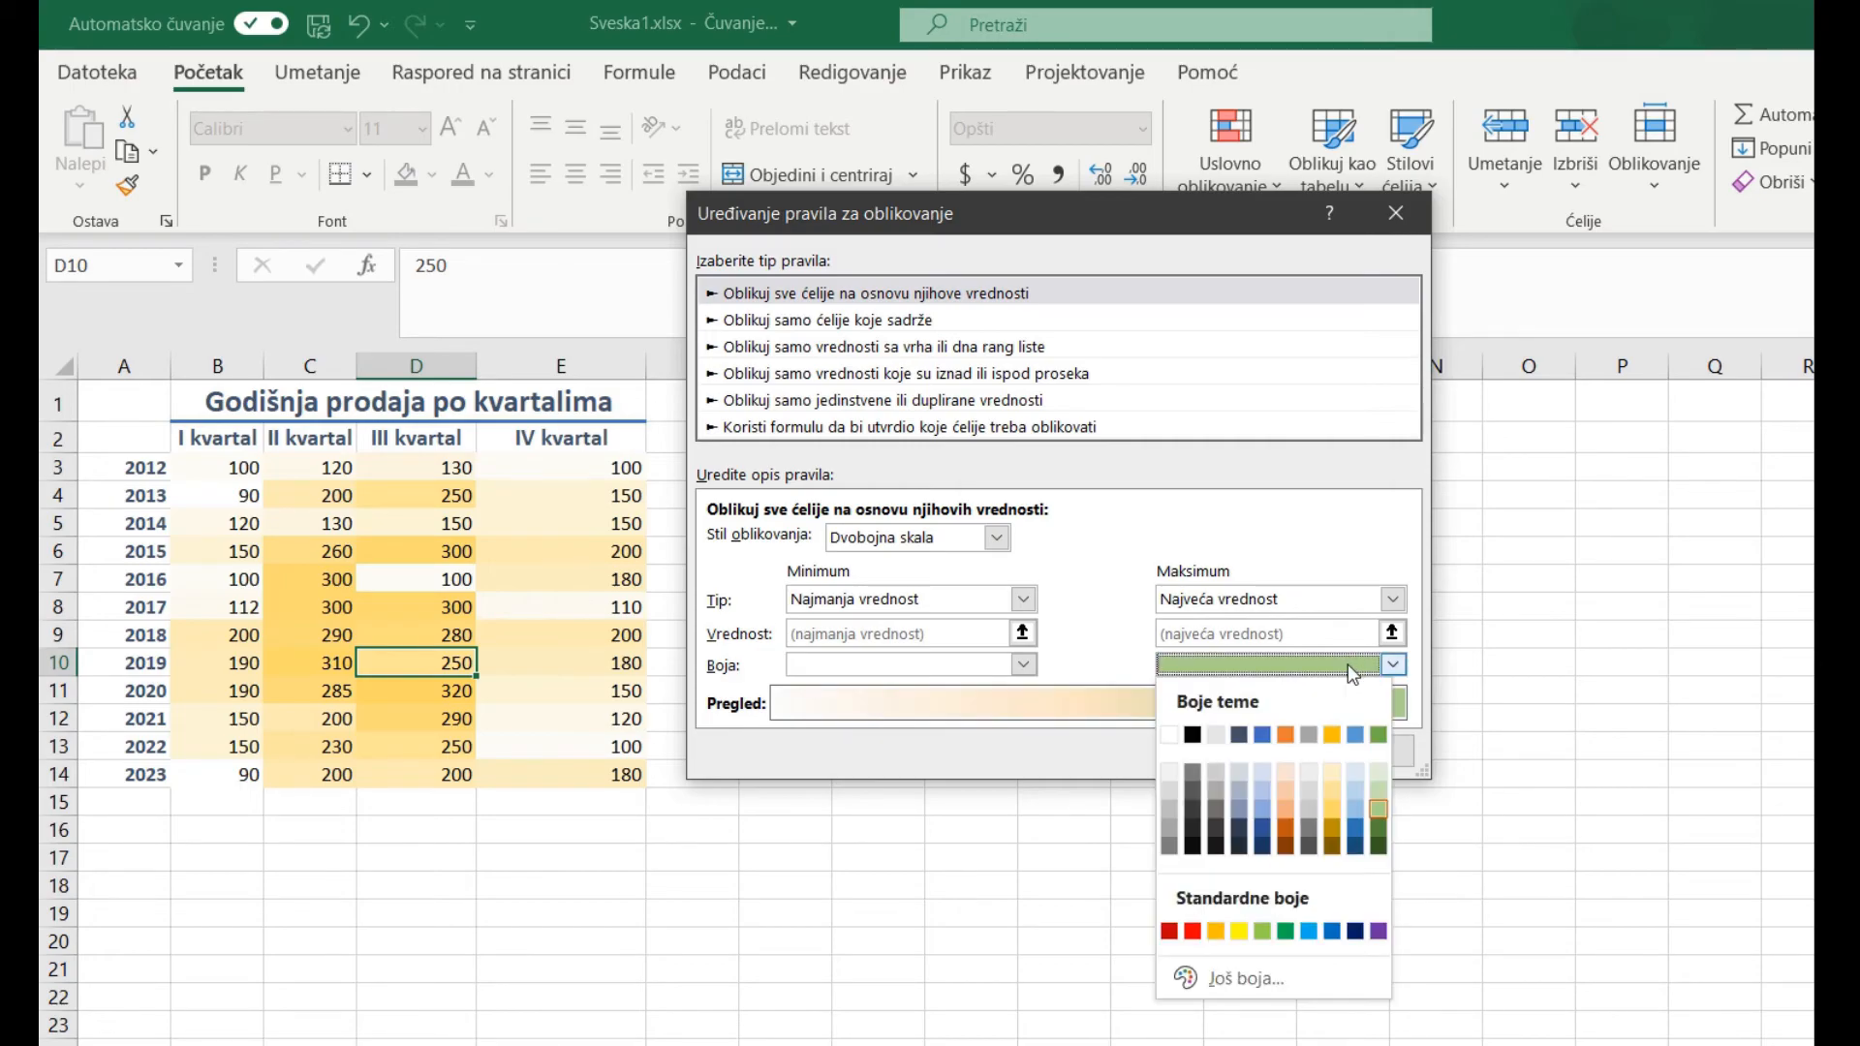
left_click(1378, 829)
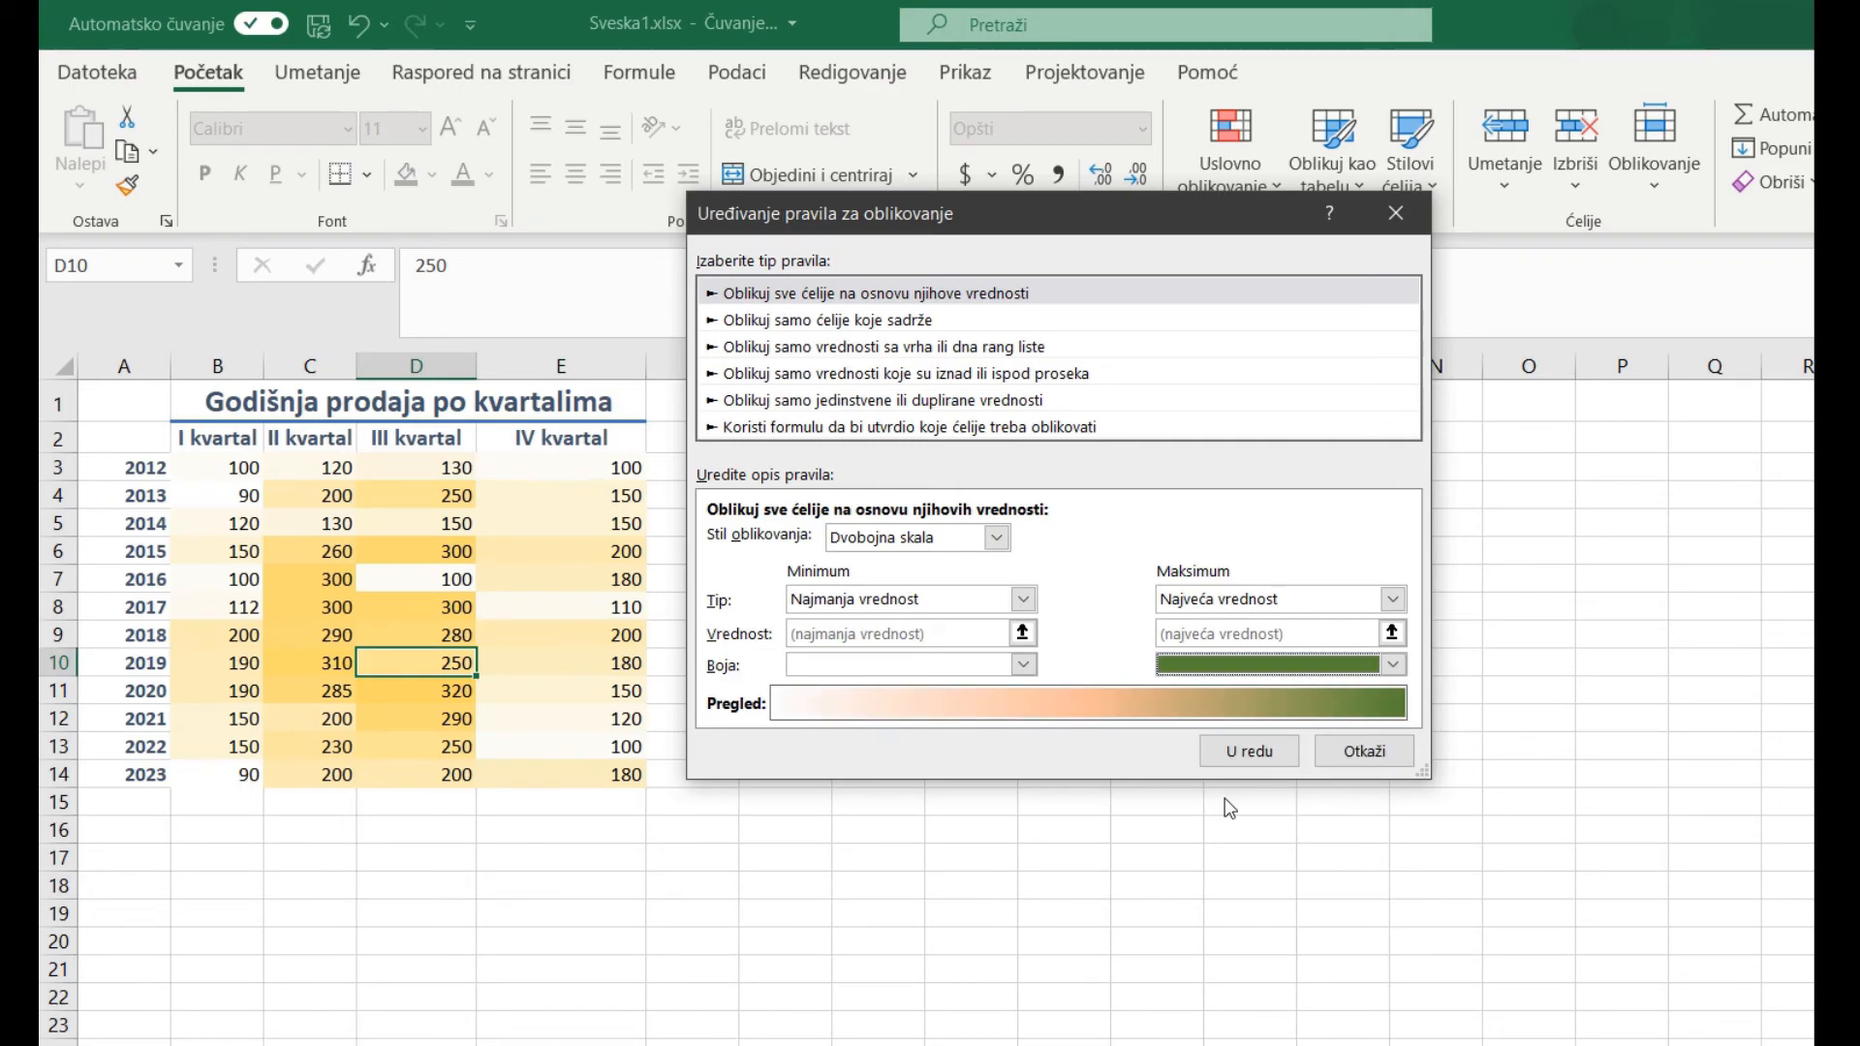
left_click(1234, 757)
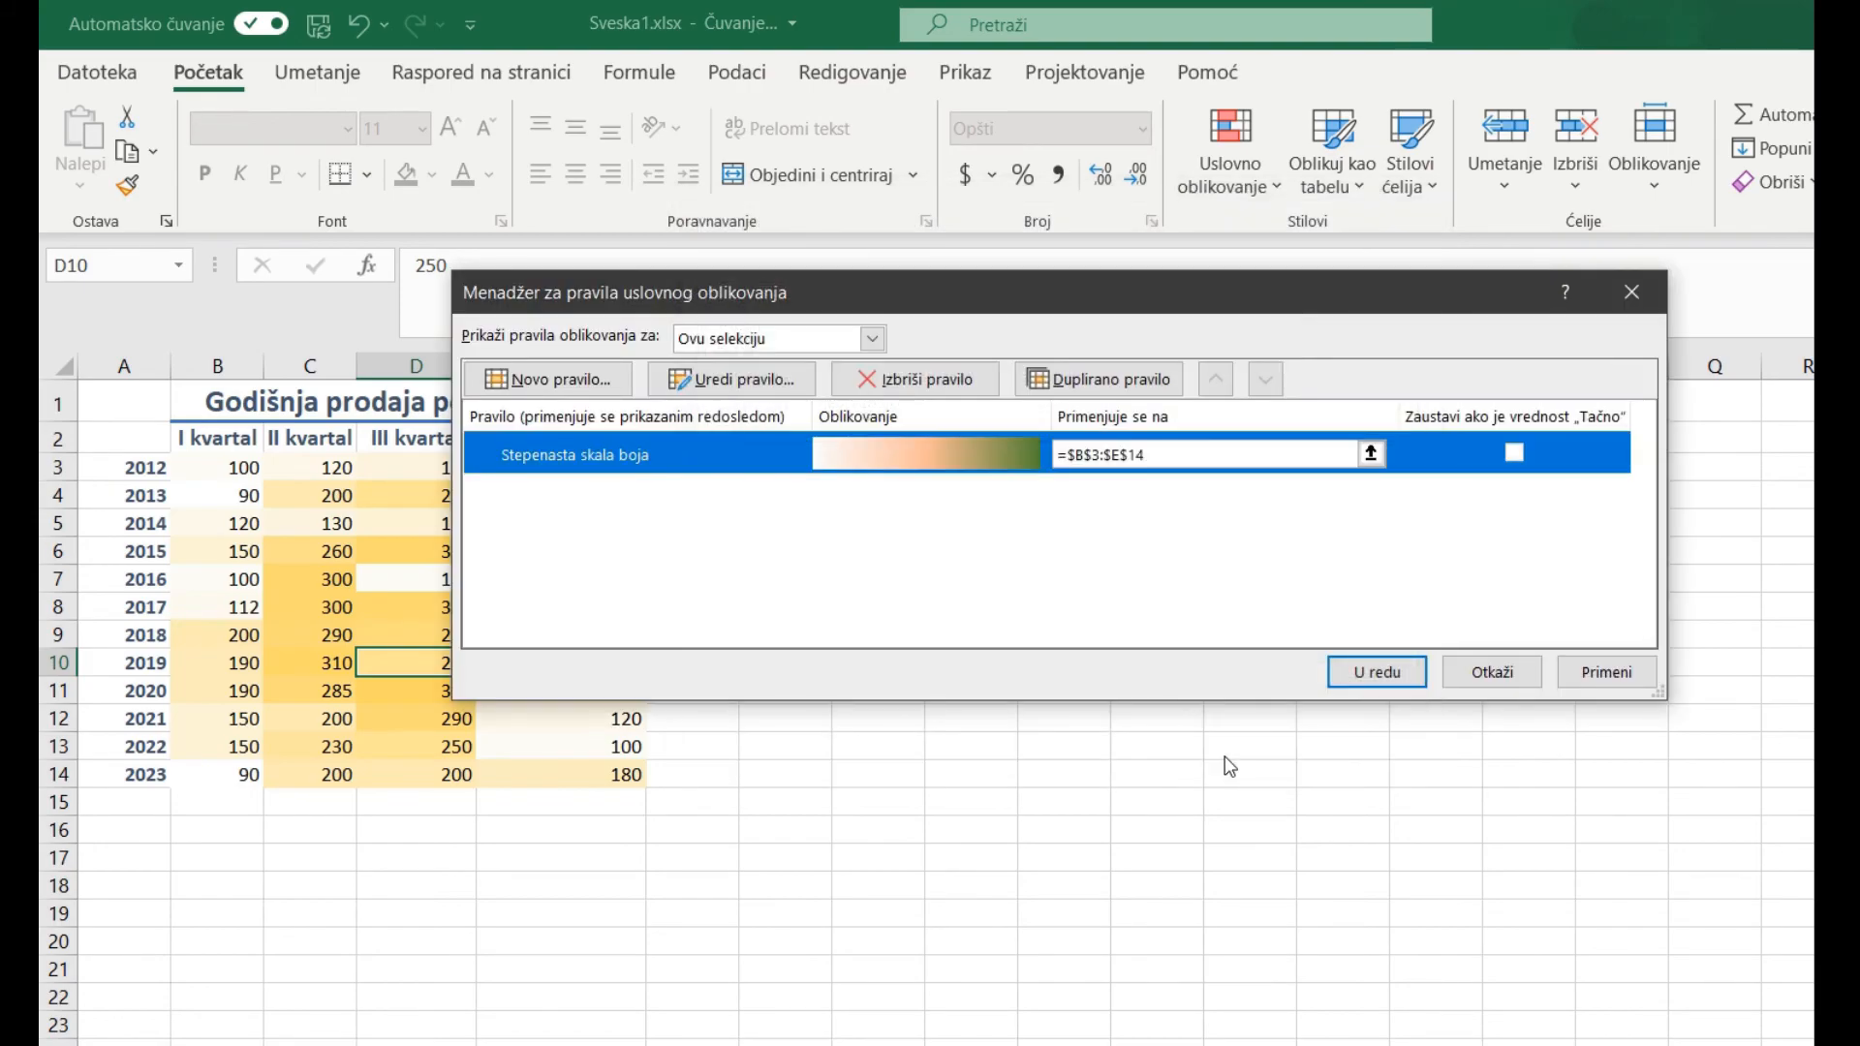
left_click(1374, 671)
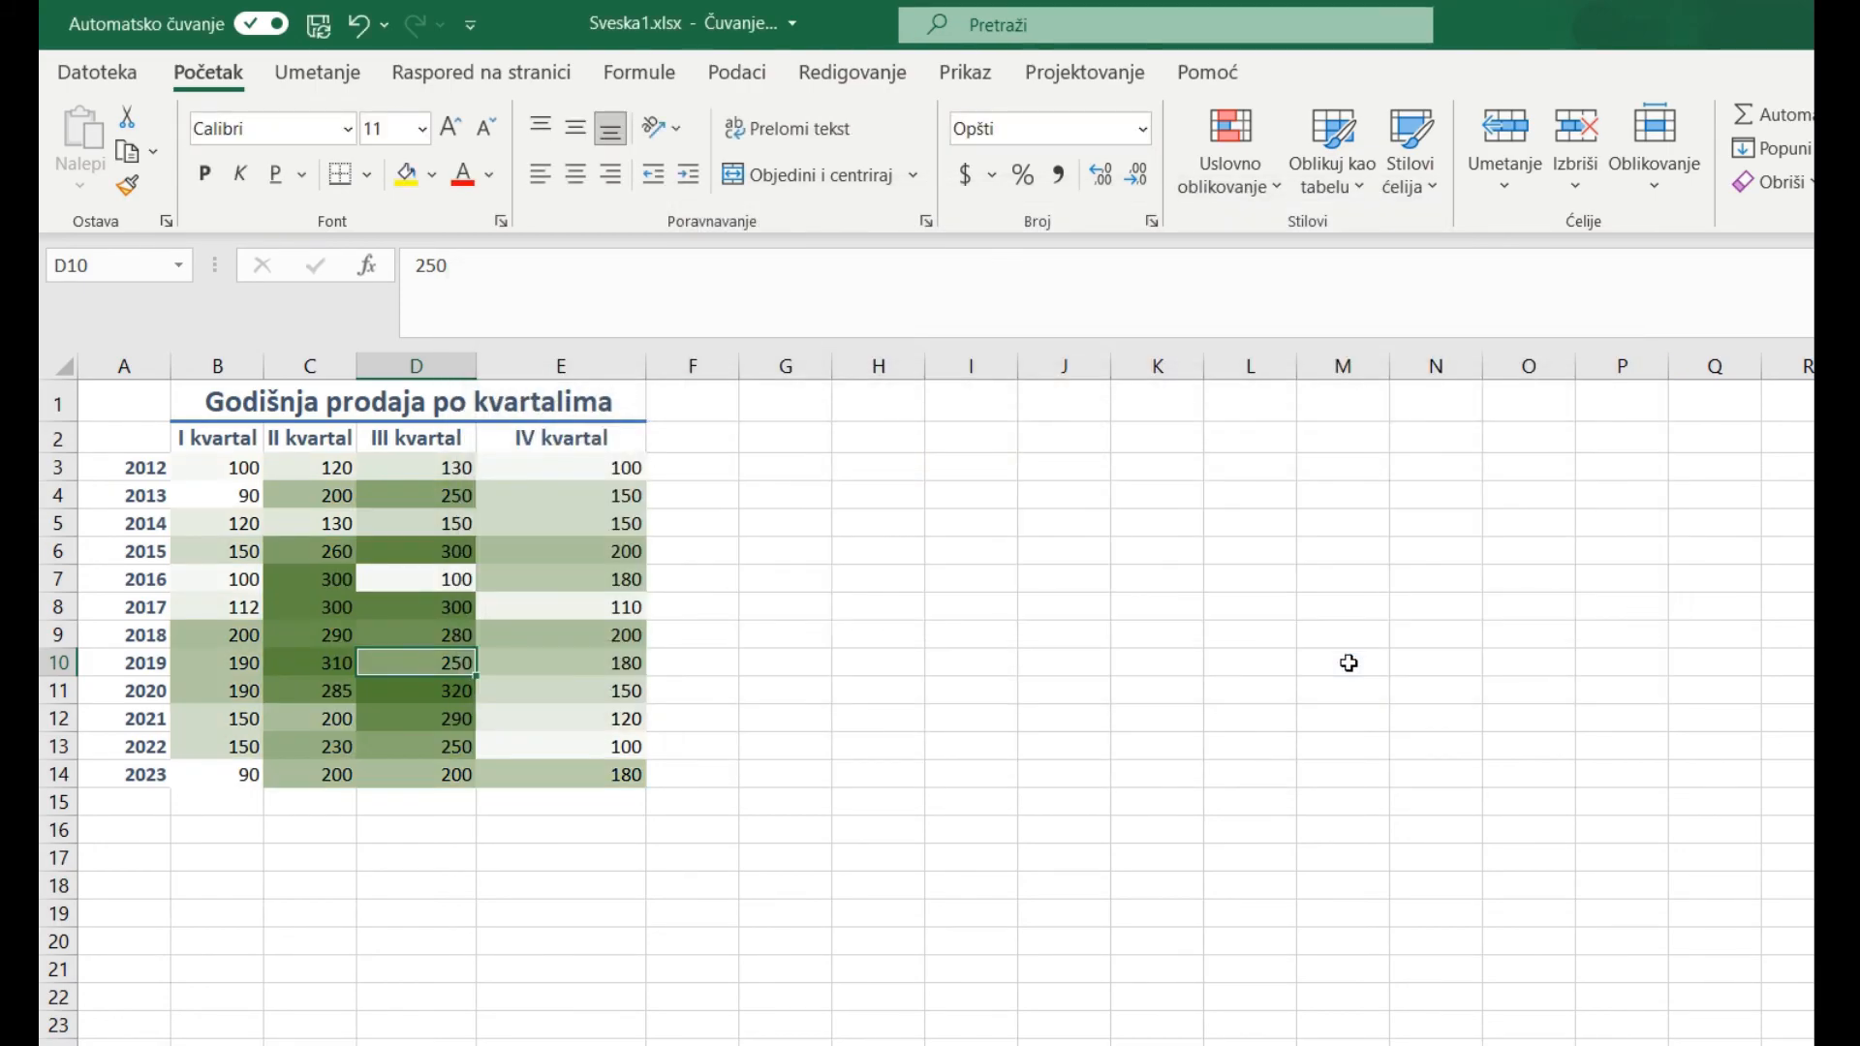
left_click(1106, 671)
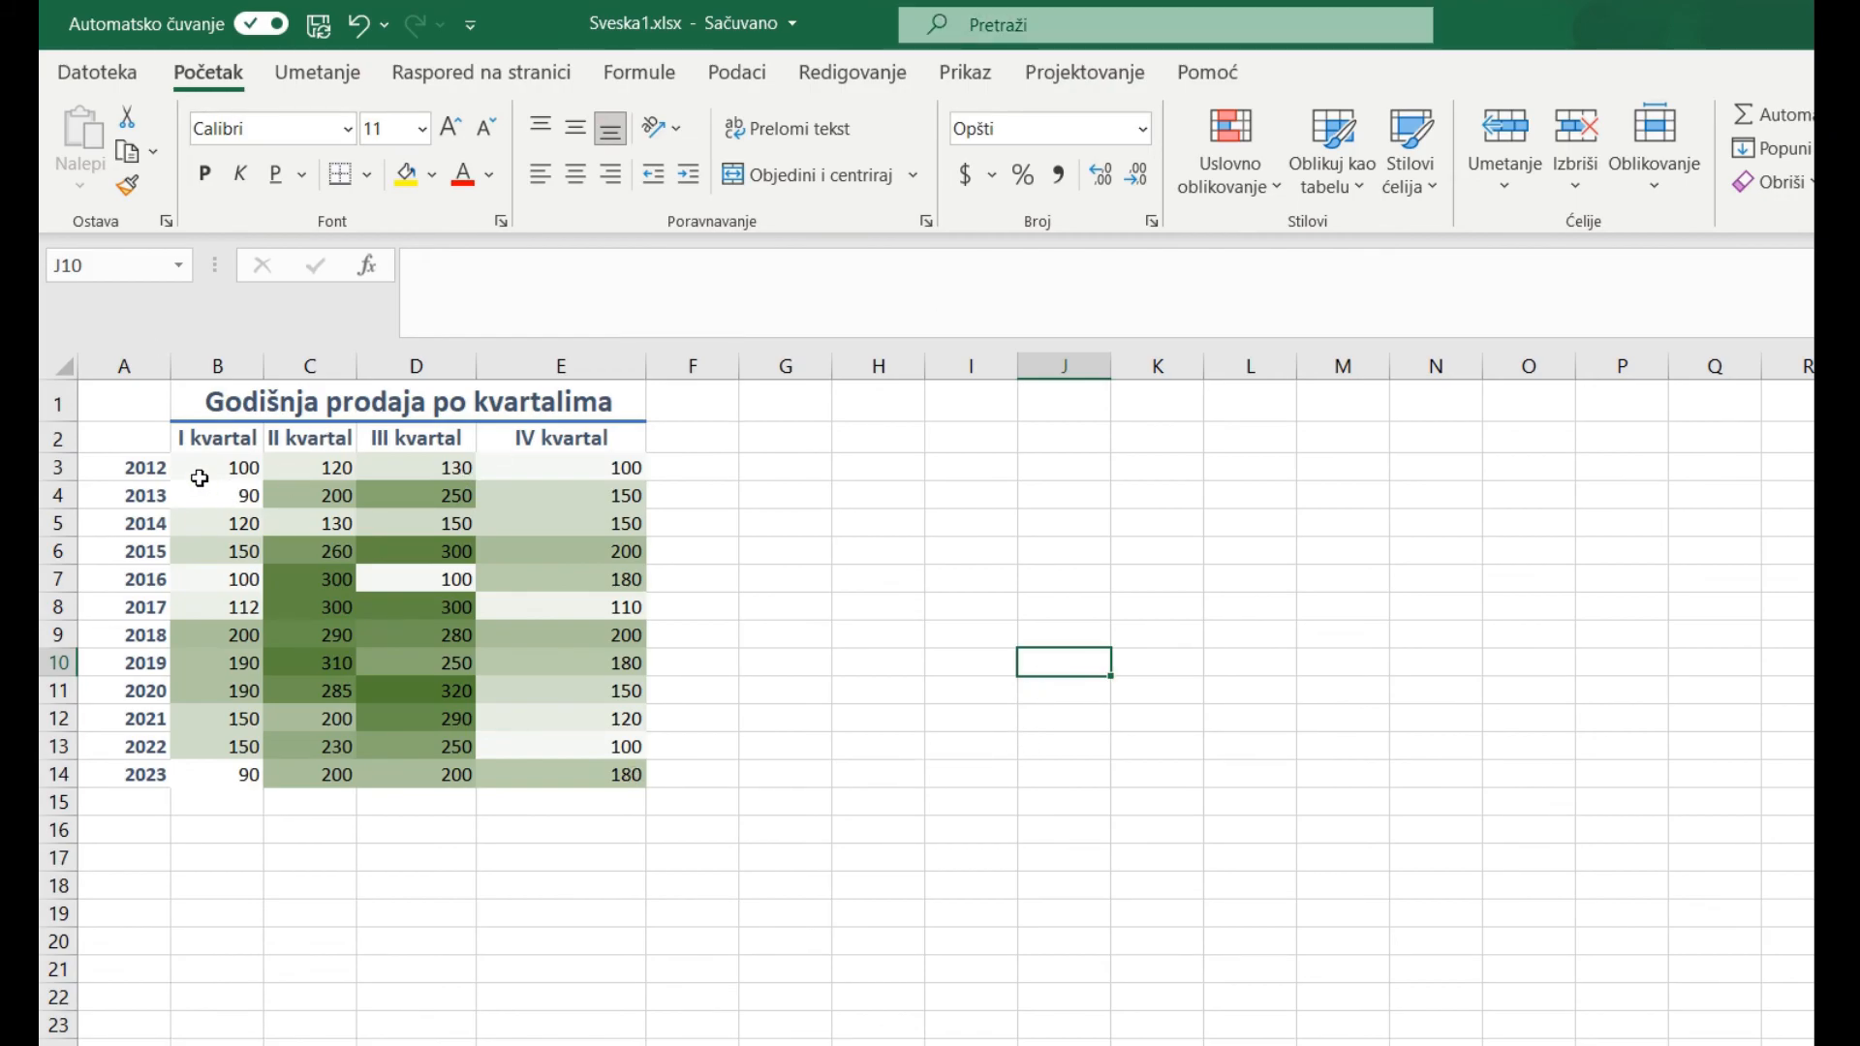
left_click_drag(194, 470, 632, 772)
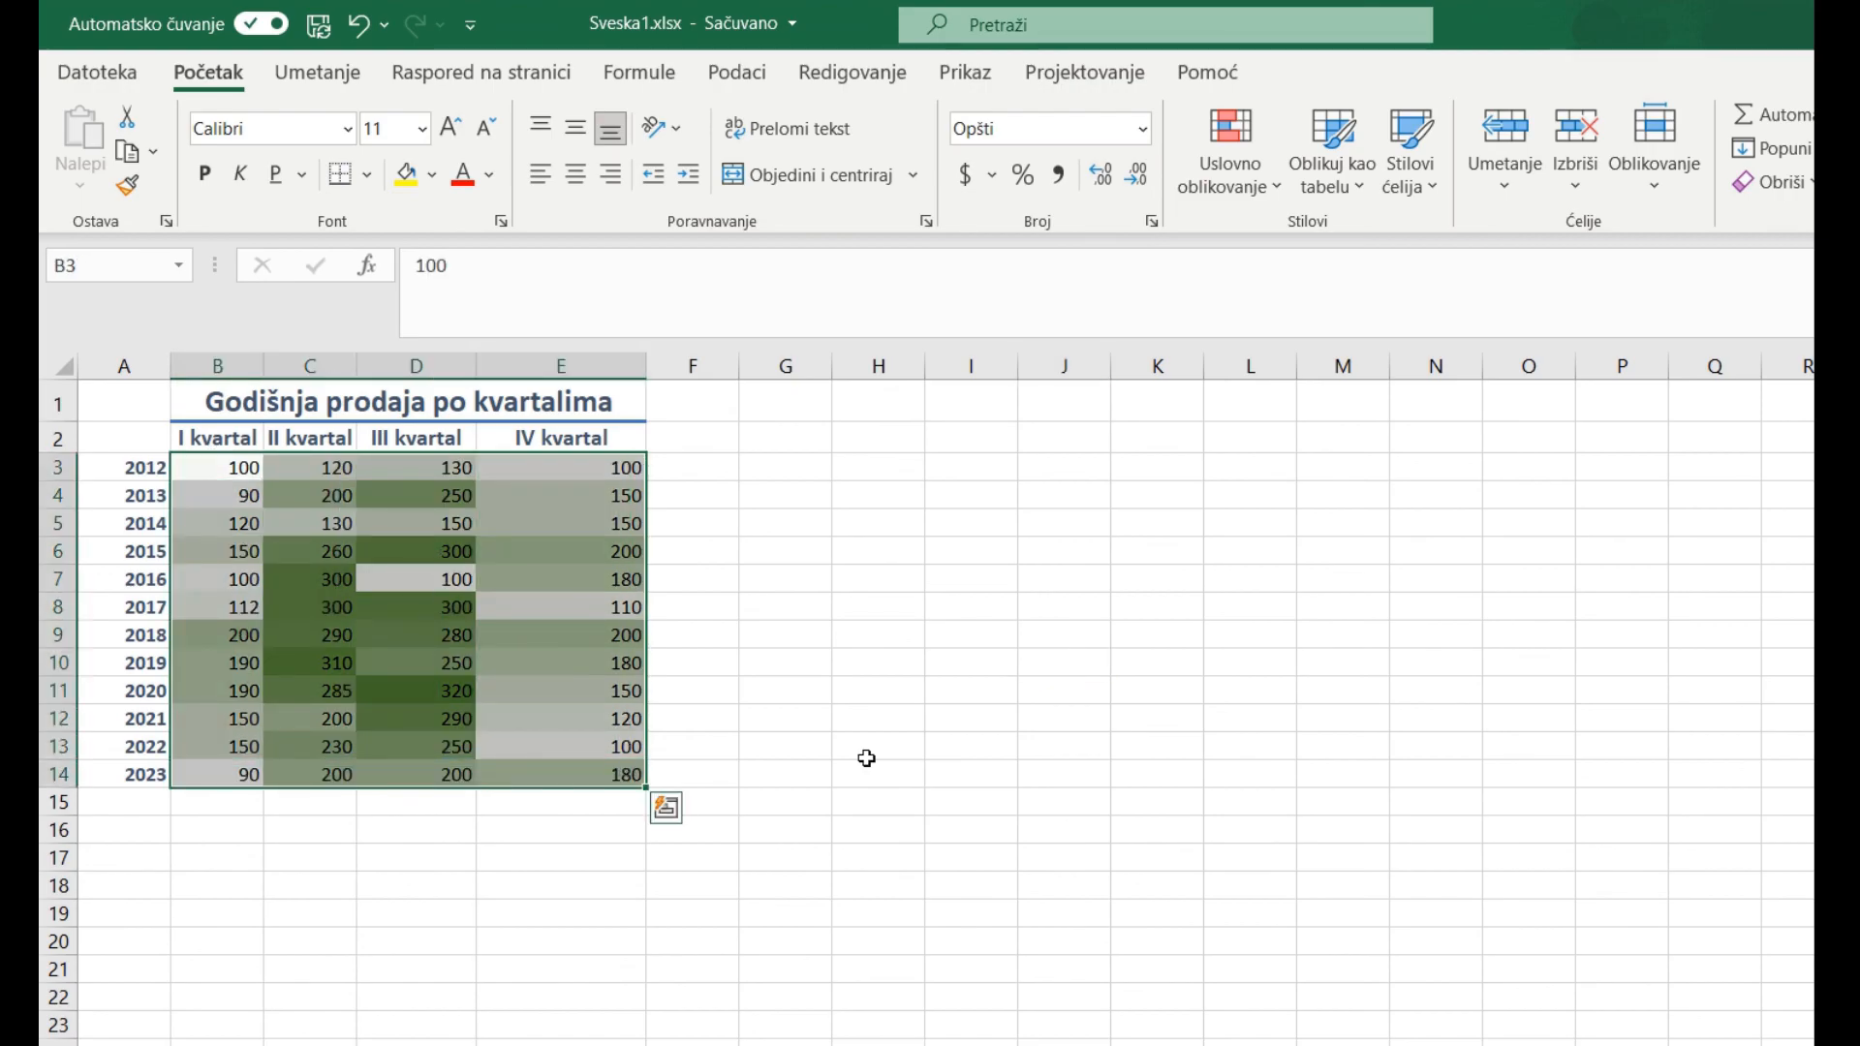
left_click(1122, 728)
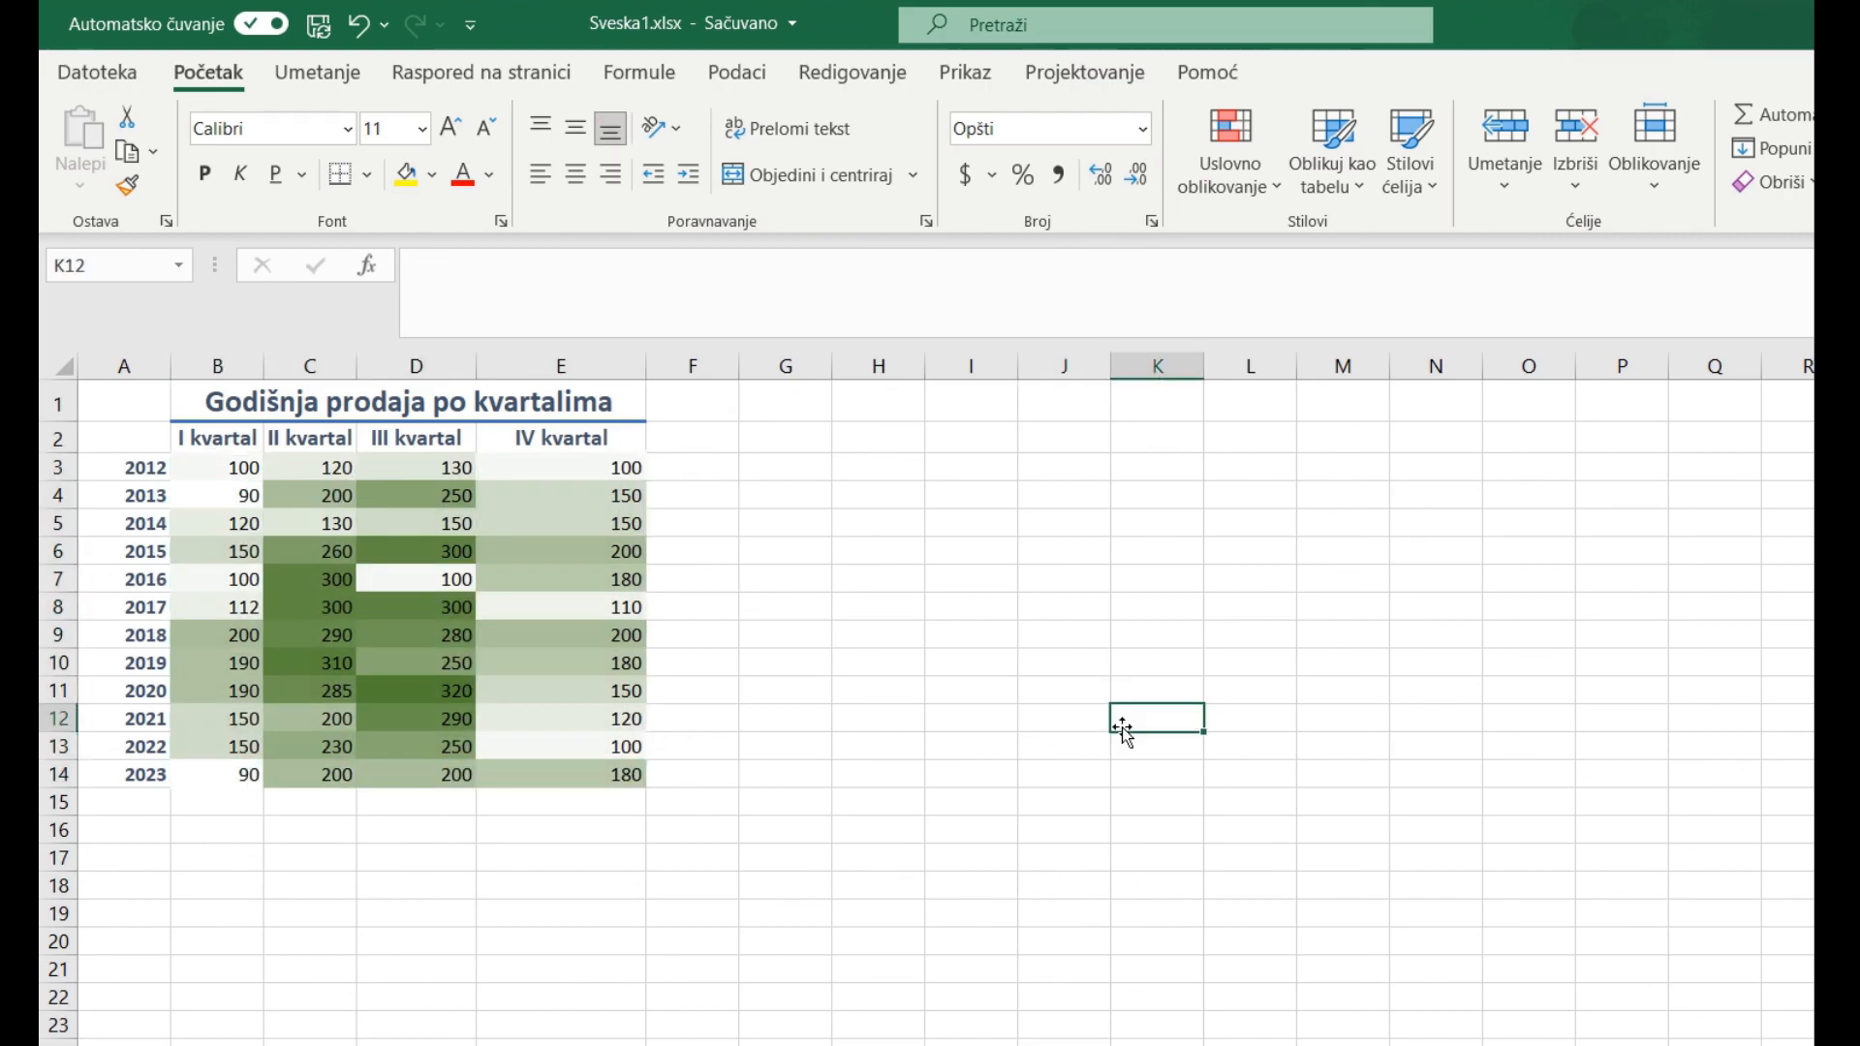